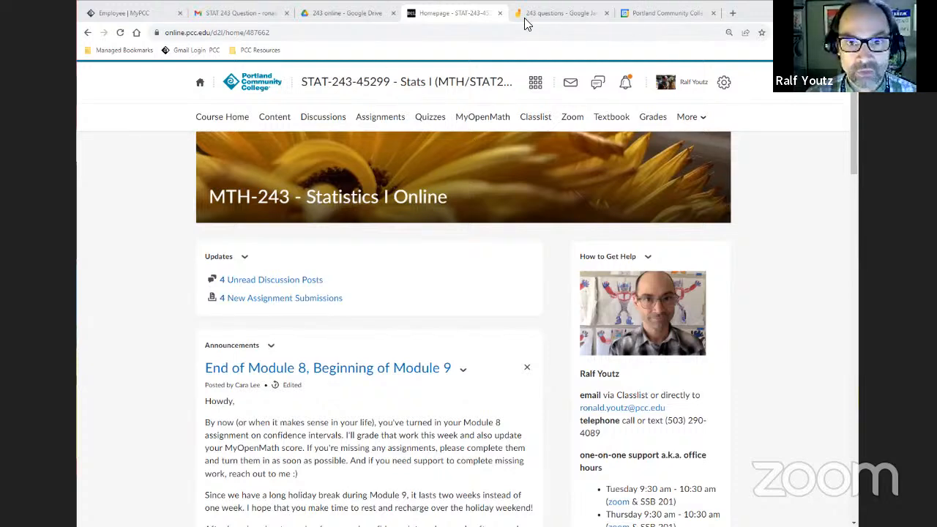
Switch to the 243 questions Jamboard and move the cat-ownership text box slightly down and to the left on the frame
click(570, 16)
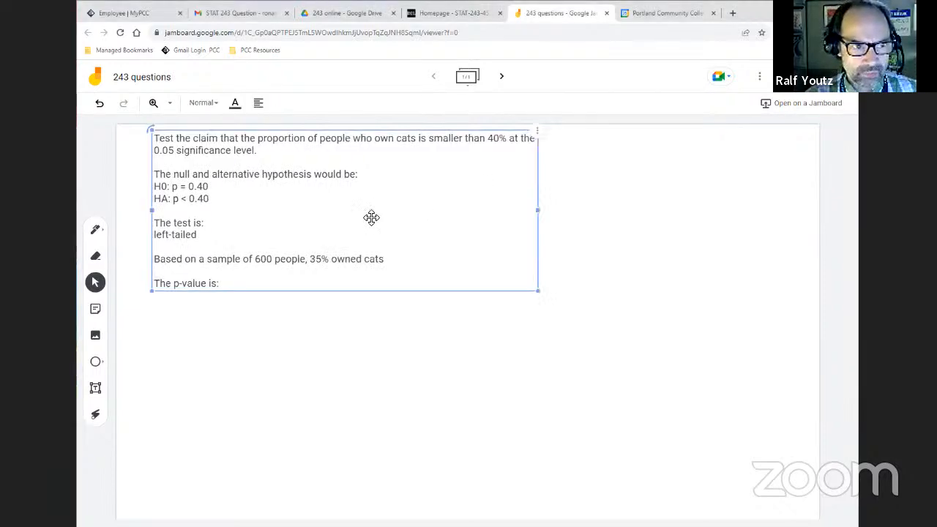
drag(371, 218, 364, 224)
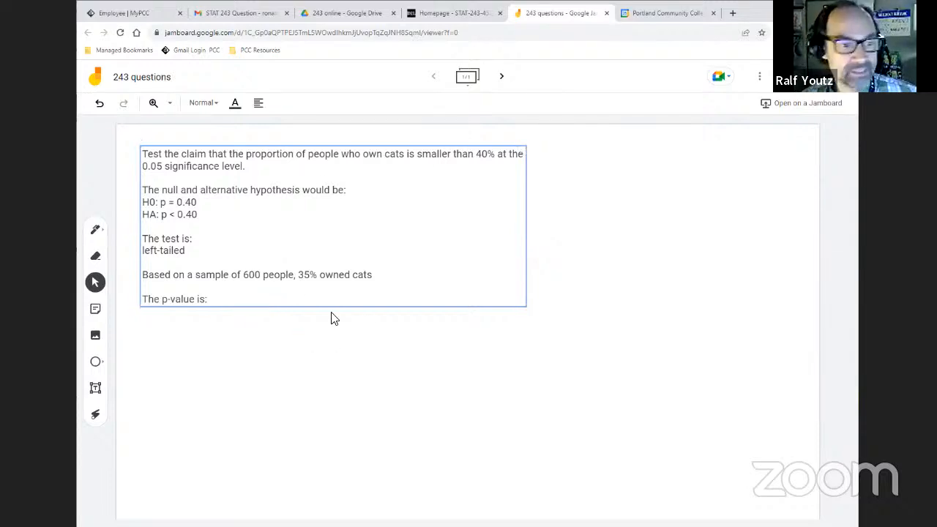
click(264, 324)
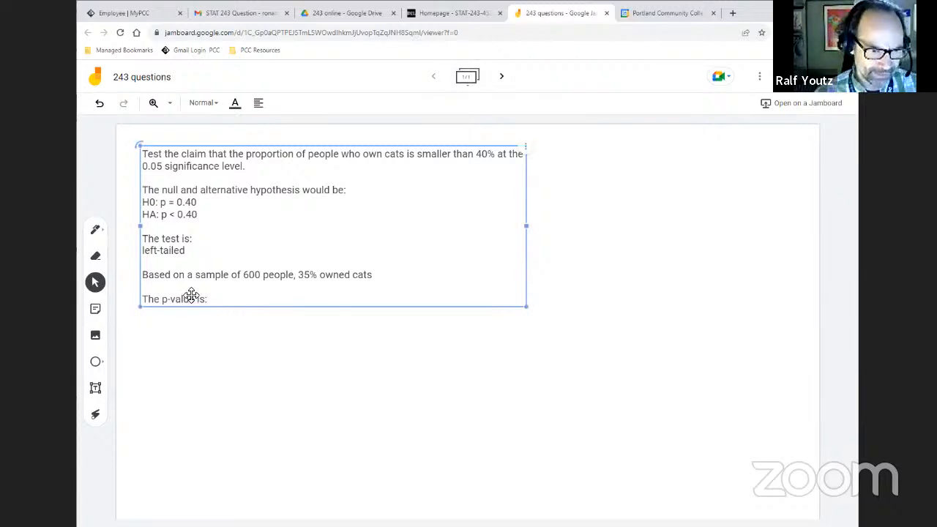
Add the line "geogebra > probability calculator > statistics tab > z test of one proportion" below the p-value line, leaving a blank line between
click(117, 289)
click(249, 294)
click(250, 294)
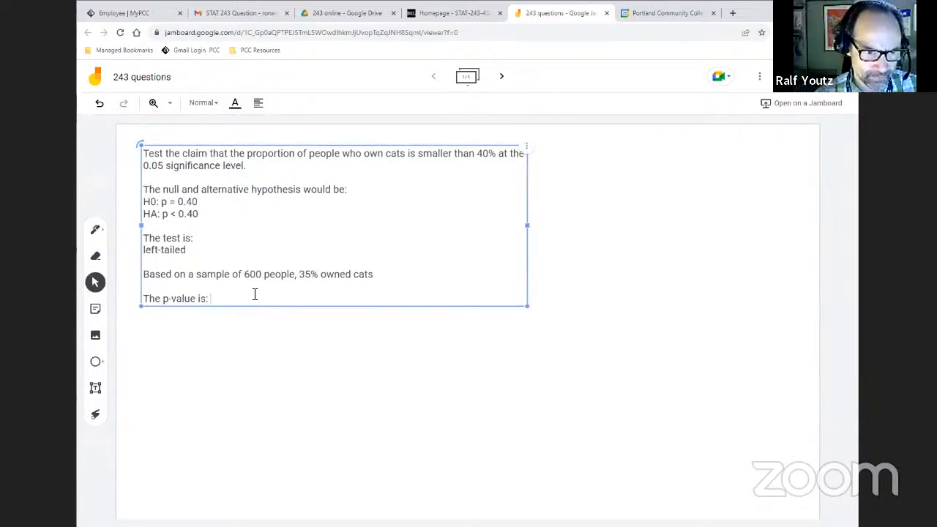
key(Return)
key(Return)
text(gego)
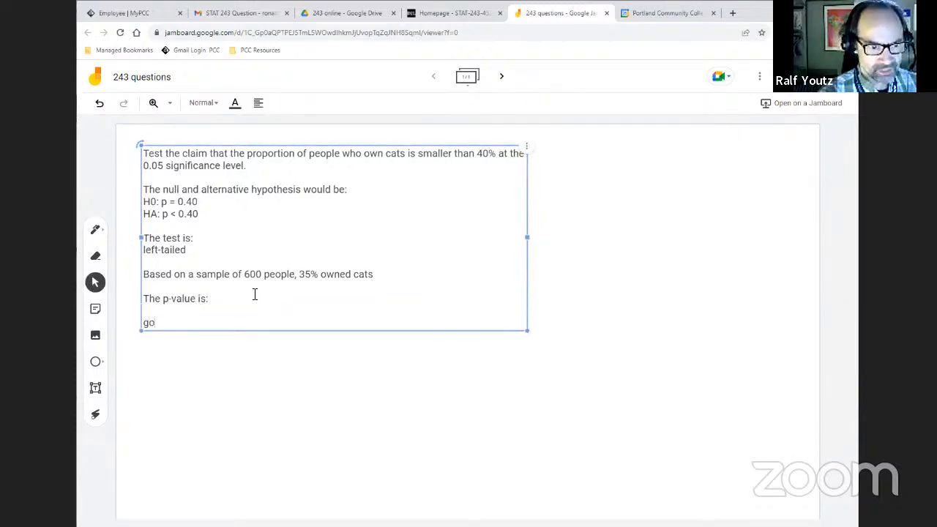
key(BackSpace)
key(BackSpace)
text(ogebra)
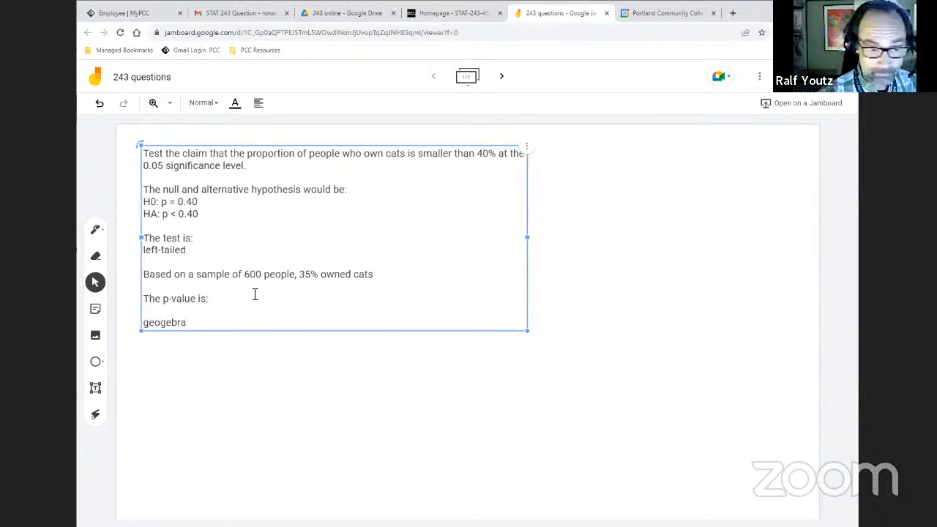
text( > probab)
key(BackSpace)
key(BackSpace)
text(ability calculator )
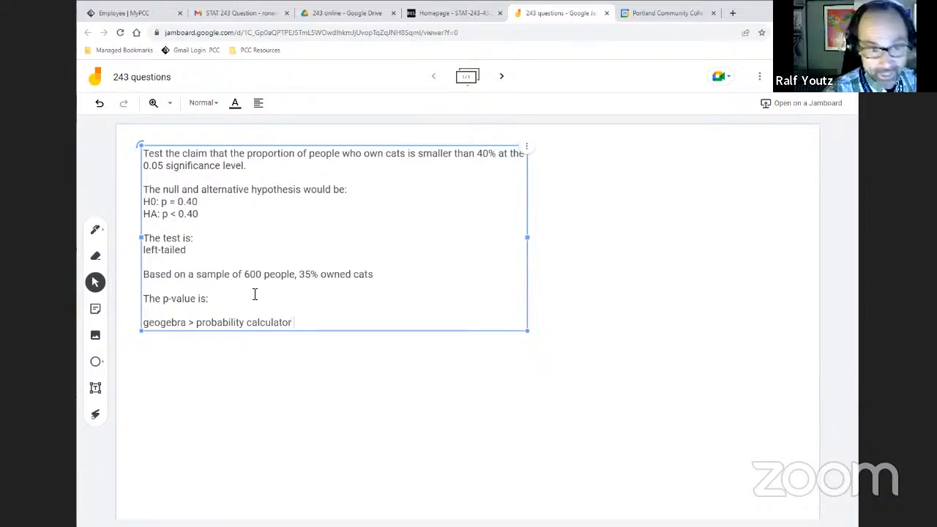
text(> statistics tab >)
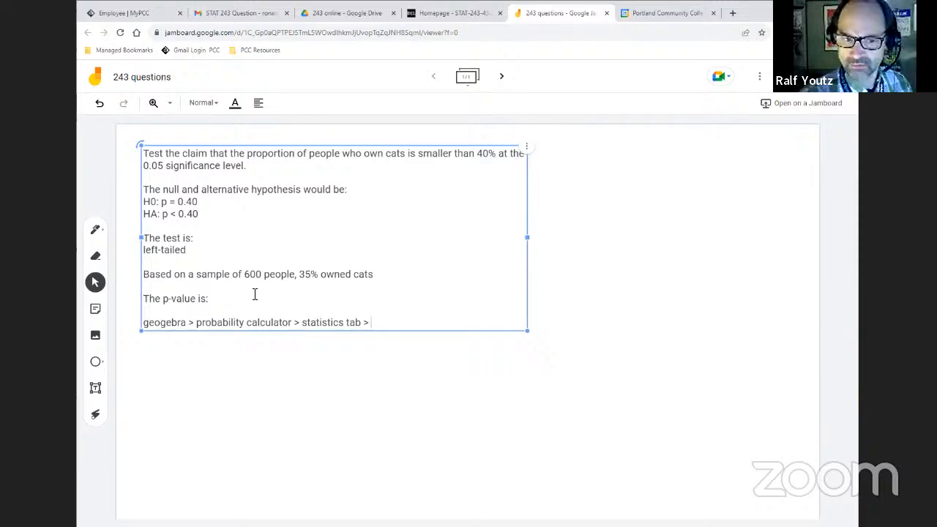
text(z te)
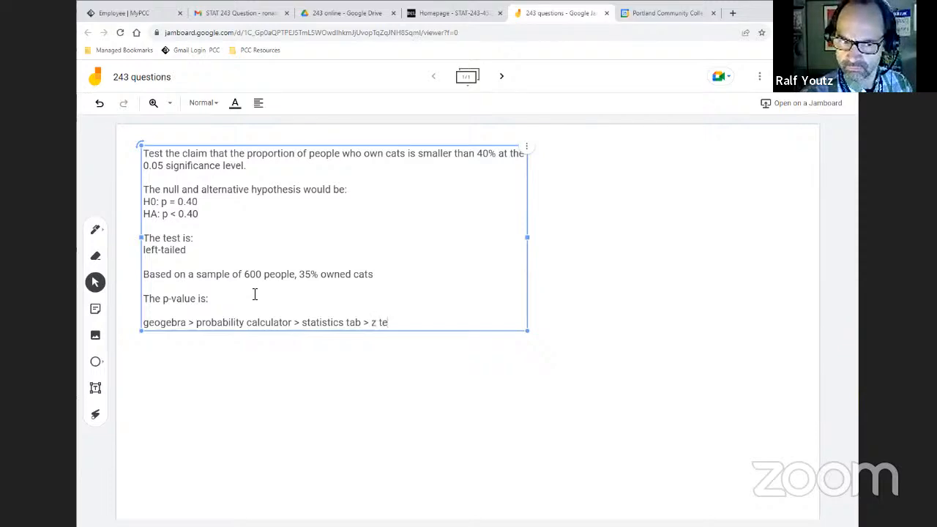
text(st of one proportion)
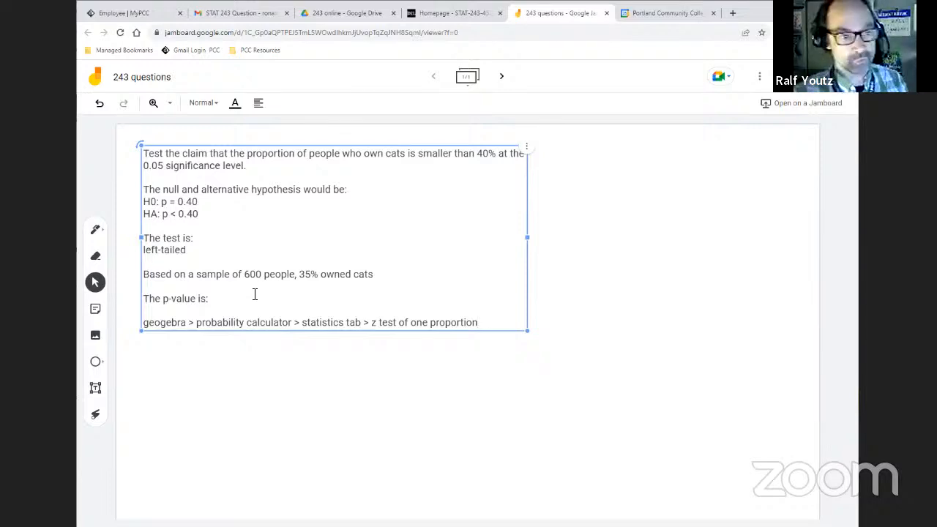
click(80, 82)
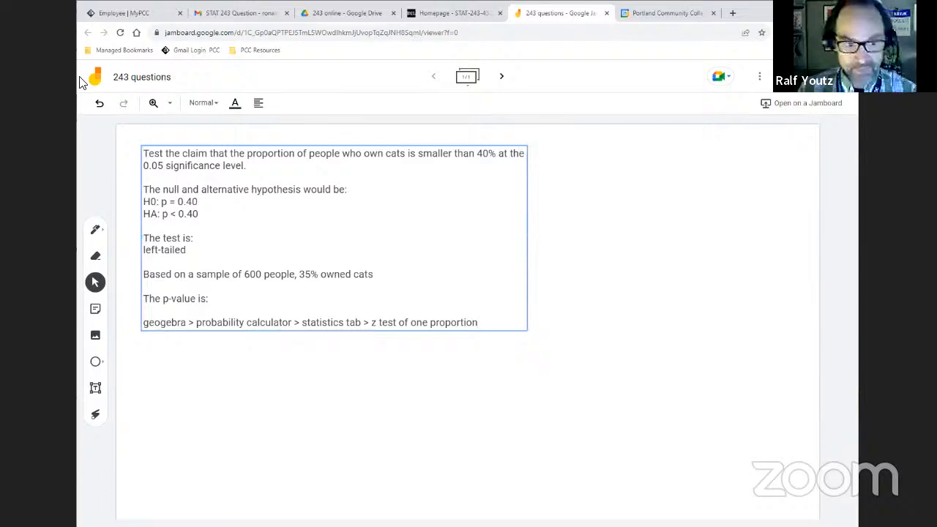
Open geogebra.org/classic in a new browser tab and delete the unsaved changes offered for recovery
click(733, 14)
text(geogebra.org)
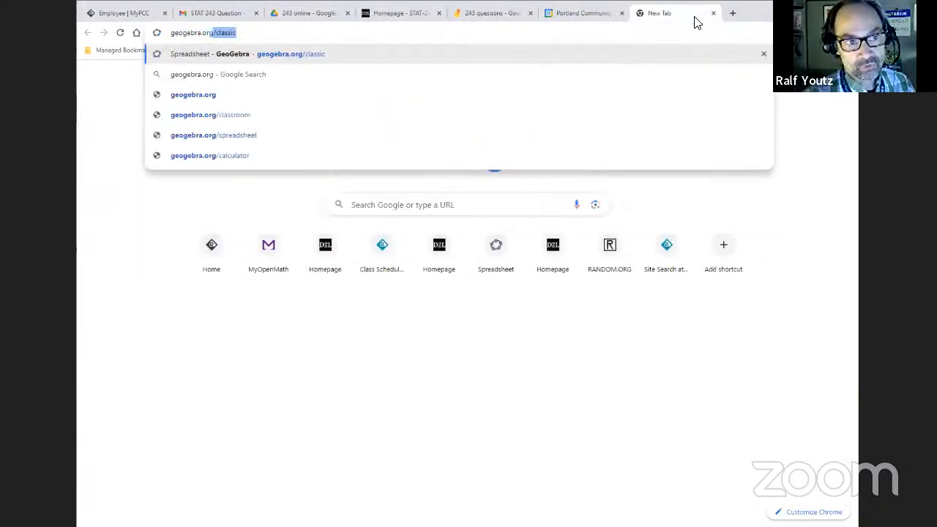
text(/classic)
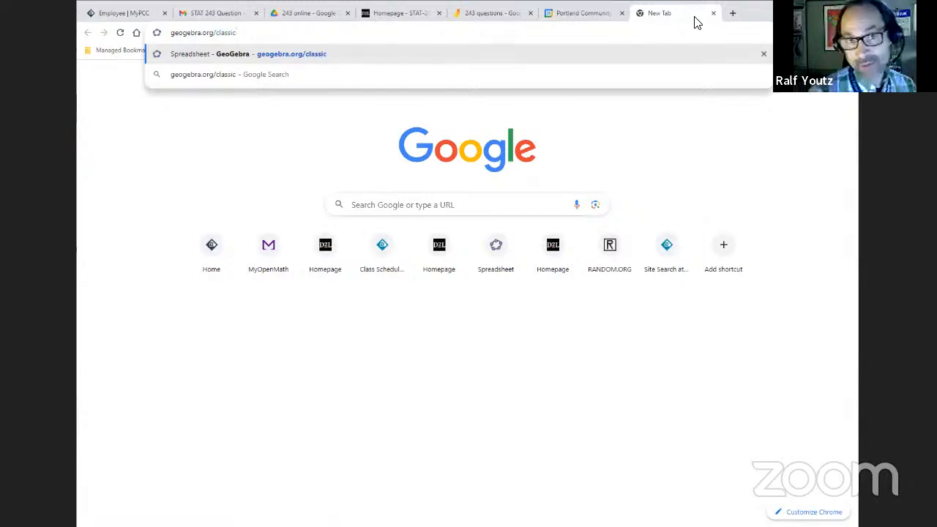
key(Escape)
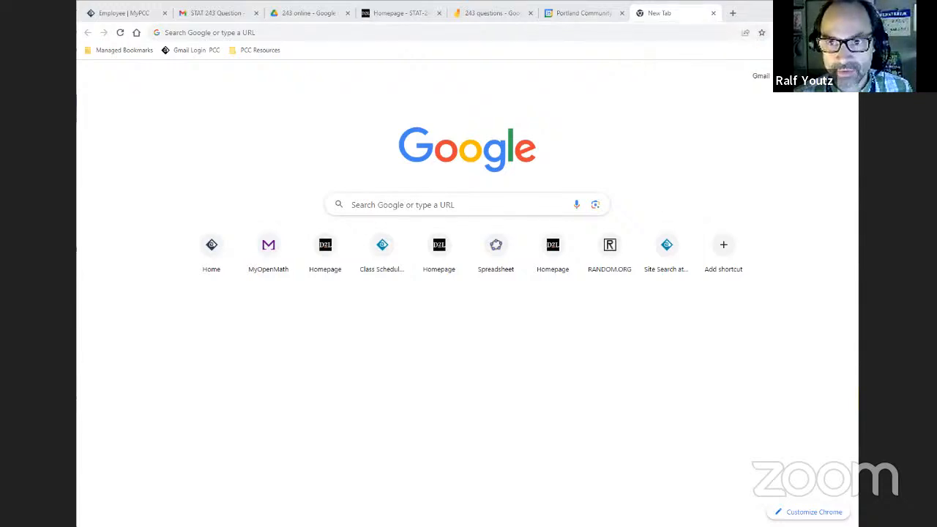
click(380, 34)
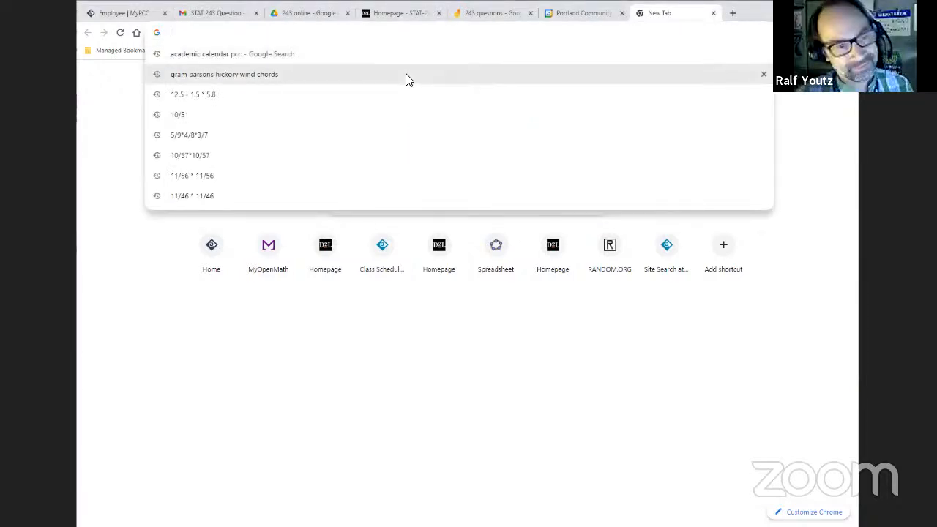
text(geogebra.)
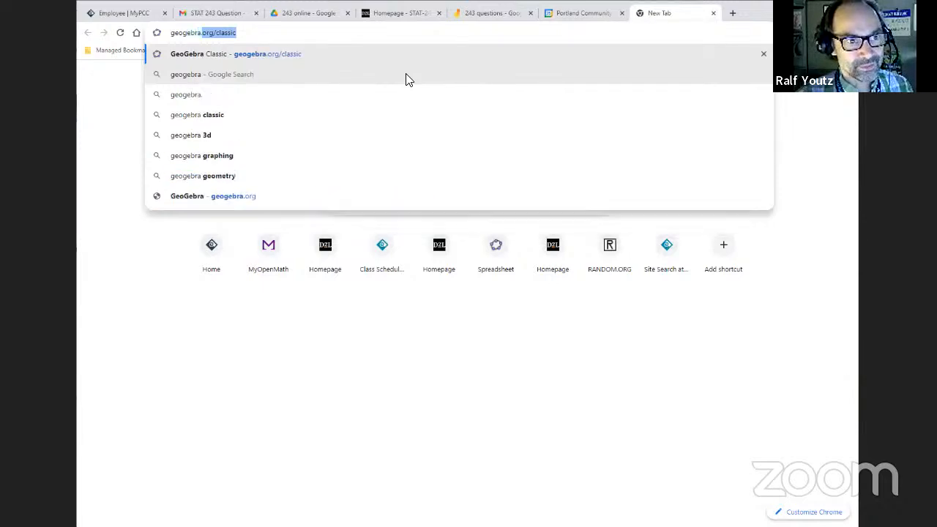
key(Return)
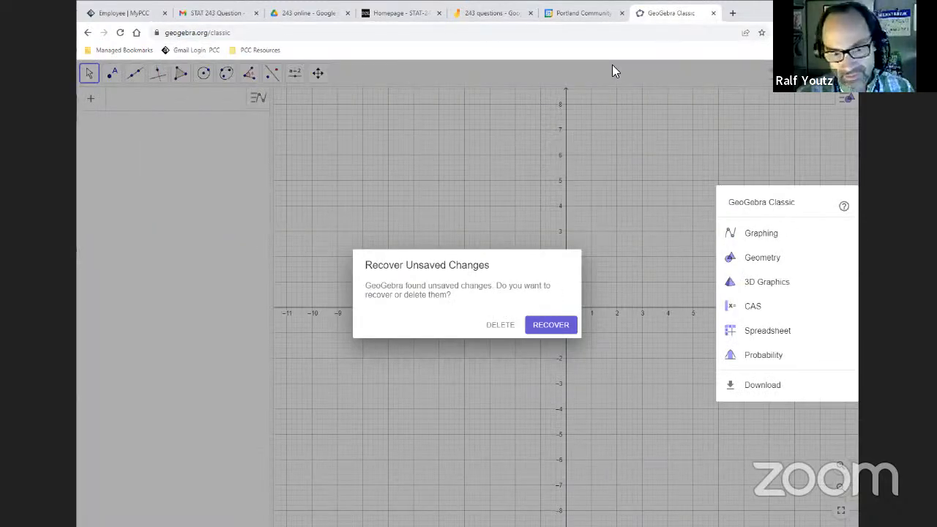
click(505, 327)
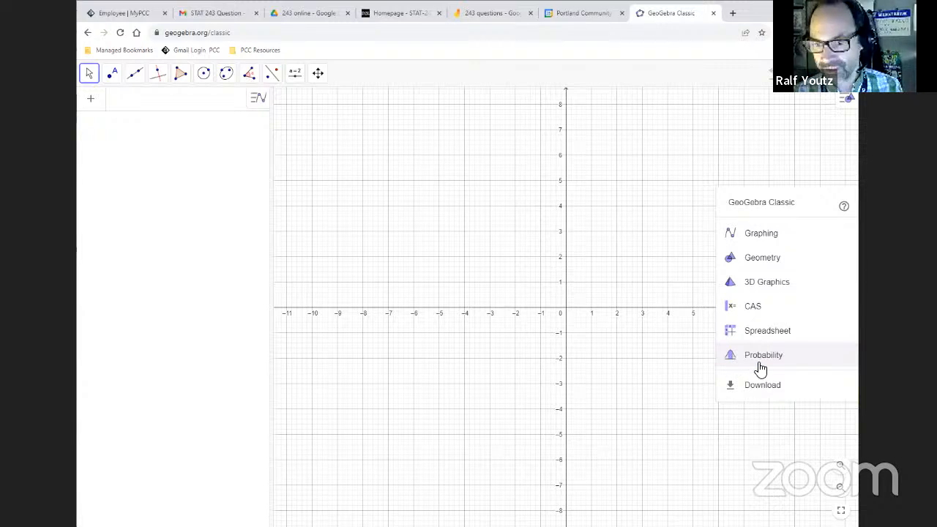
Switch GeoGebra to the Probability perspective and check where the Probability Calculator is listed among the views
click(761, 357)
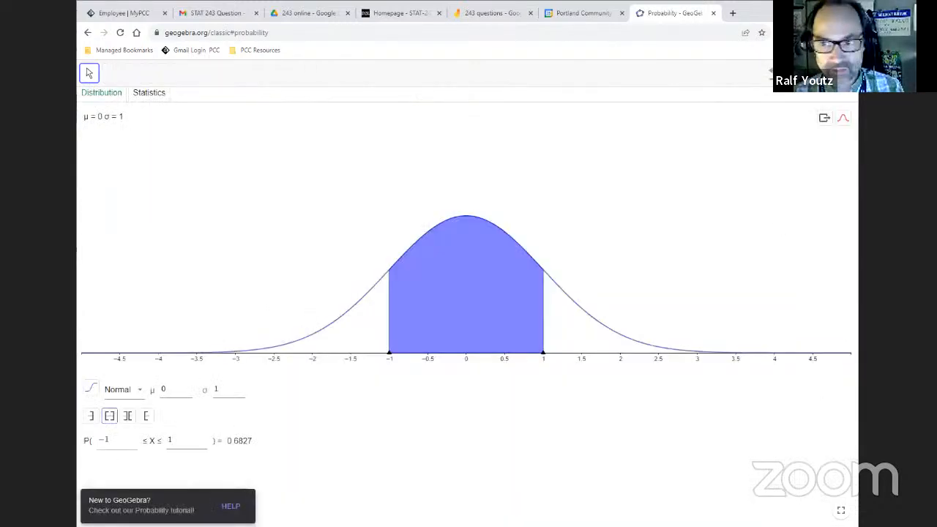
click(844, 73)
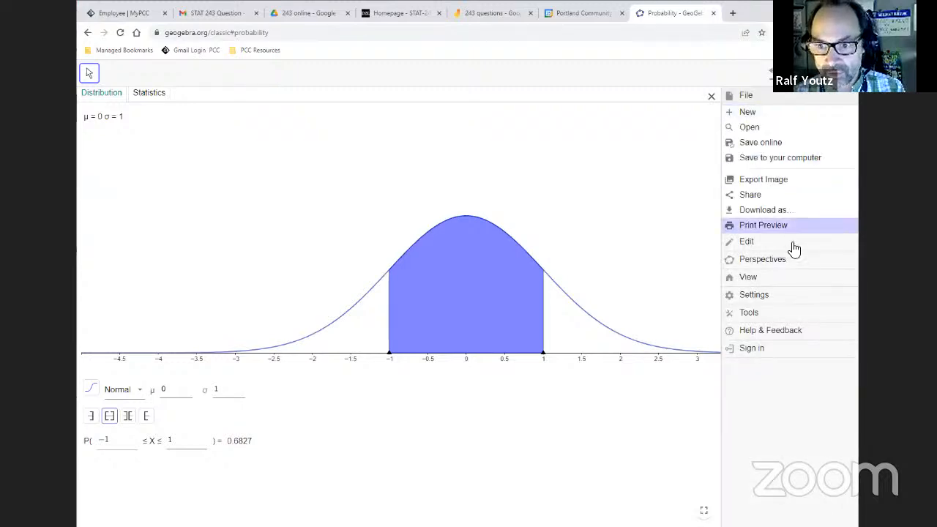
click(743, 281)
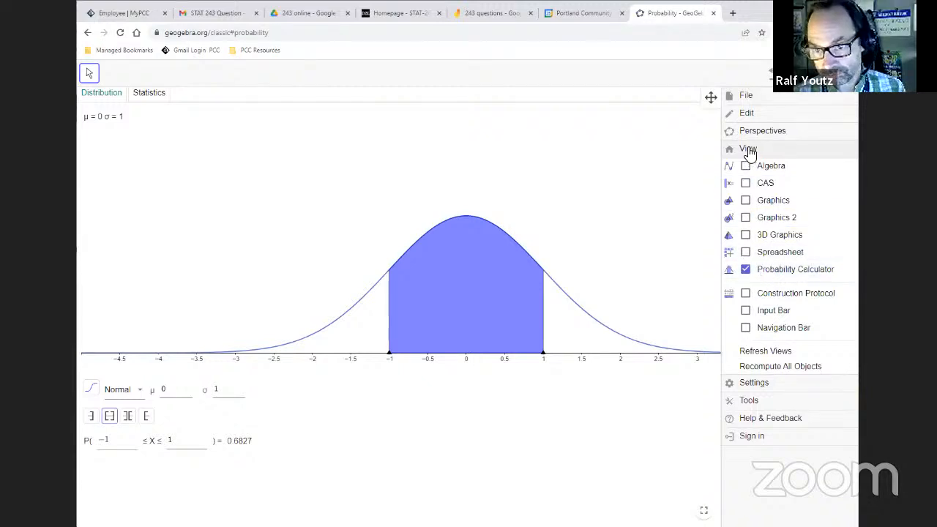
click(843, 73)
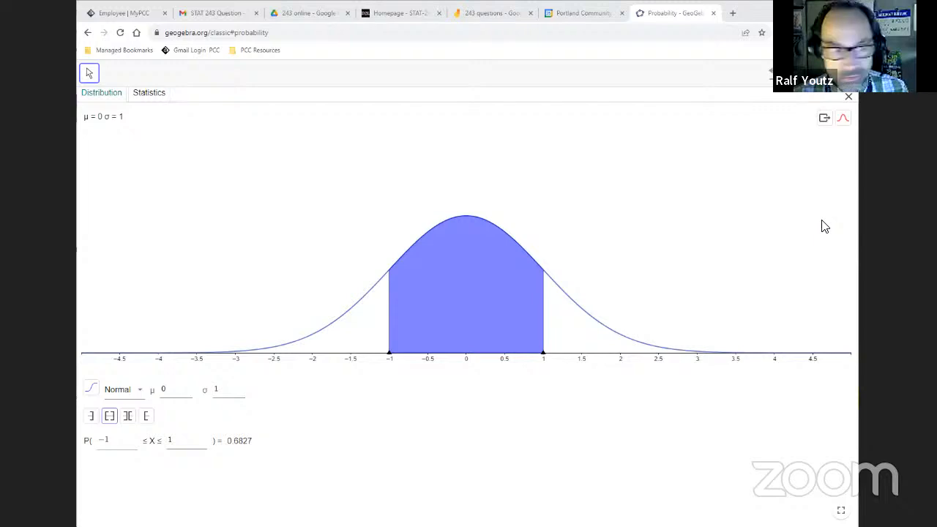
Show the calculator's statistics tests and choose Z Test of a Proportion
click(126, 93)
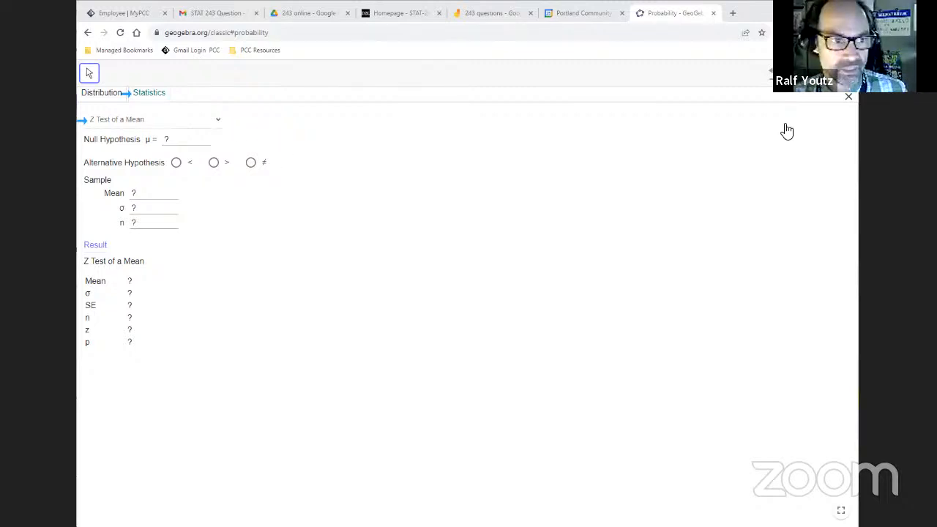
click(207, 129)
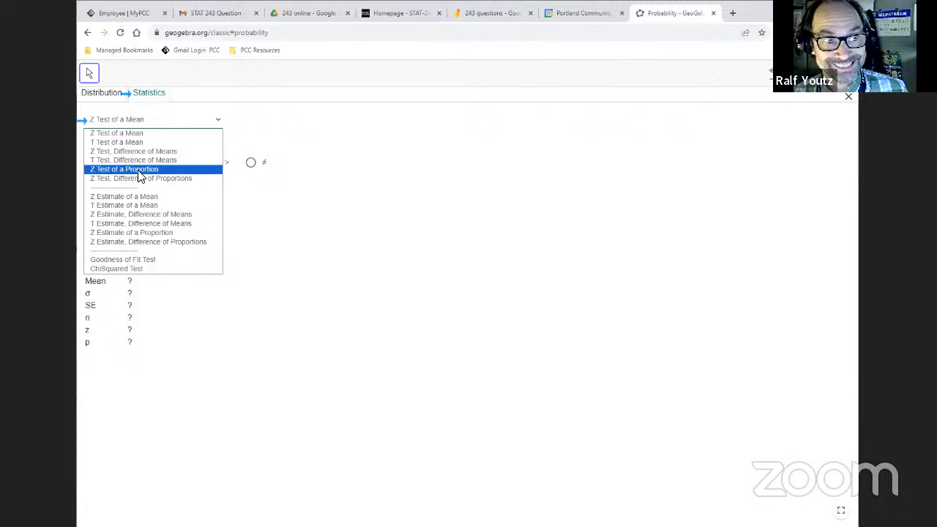
click(139, 170)
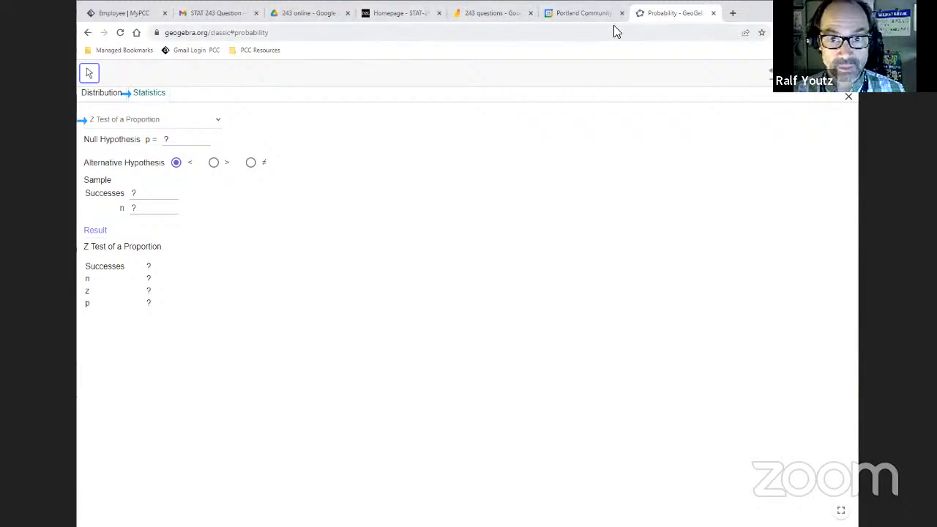
Look up the null hypothesis proportion in the Jamboard notes and enter 0.4 as p in GeoGebra's proportion test
click(492, 14)
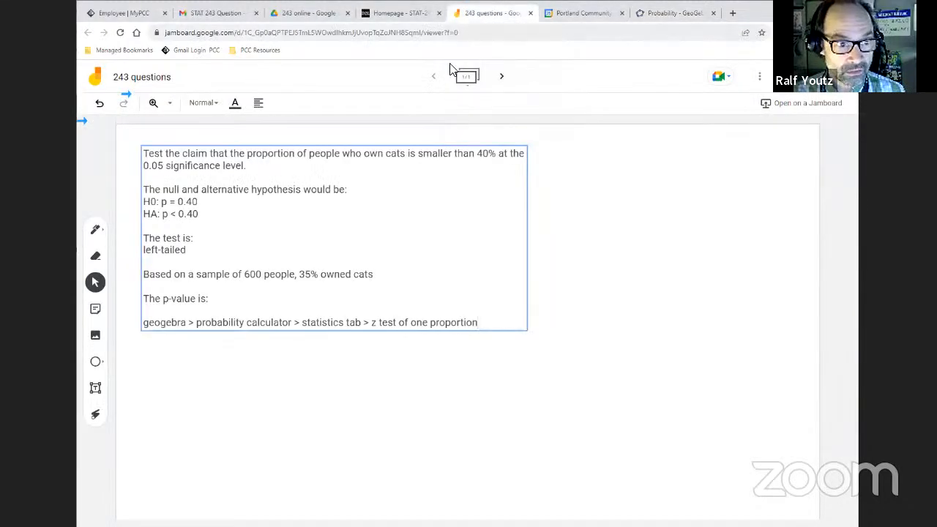
drag(177, 203, 197, 204)
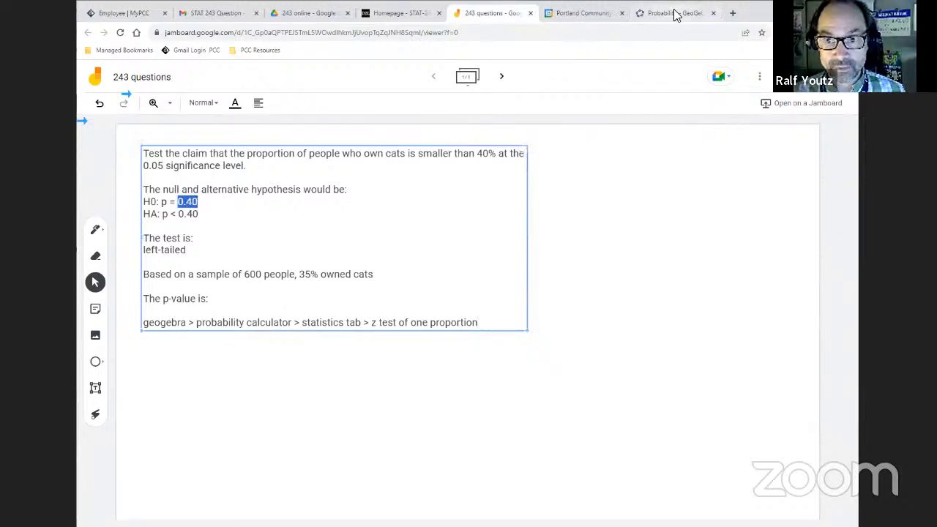
click(644, 13)
click(181, 144)
drag(179, 143, 167, 141)
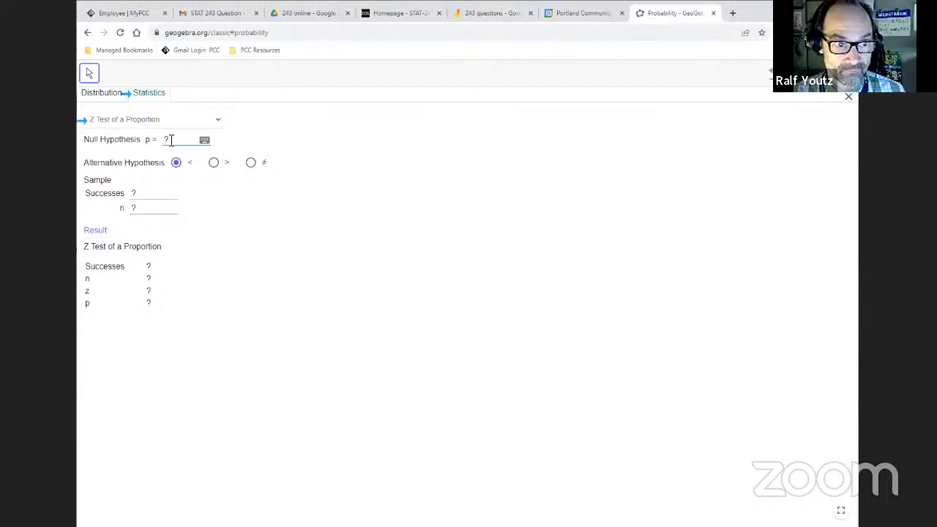
text(0.4)
click(234, 211)
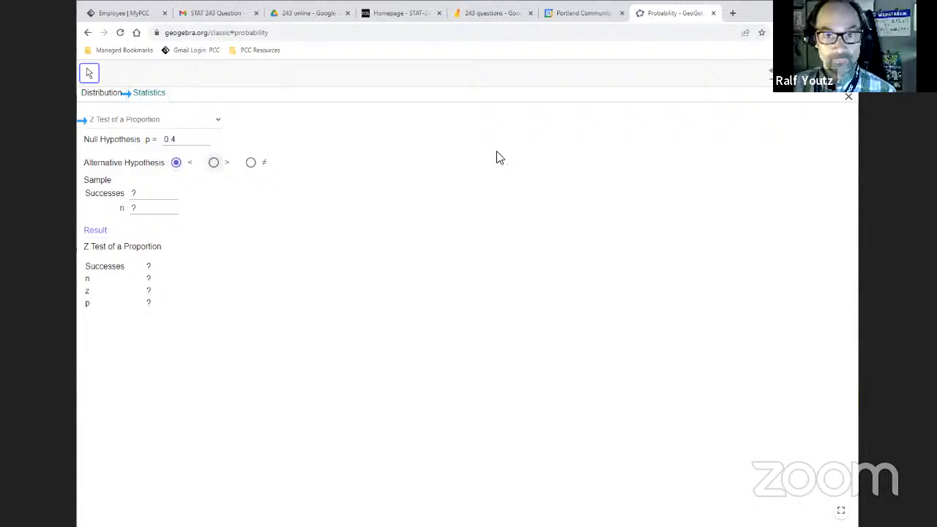
Check the alternative hypothesis sign in the Jamboard notes, try the > and ≠ options in GeoGebra, and set the alternative to <
click(503, 14)
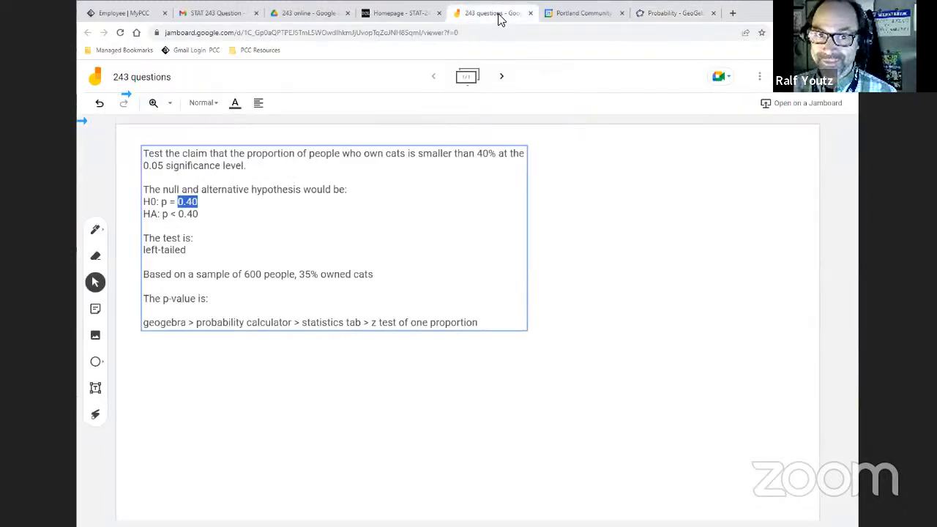
double_click(171, 214)
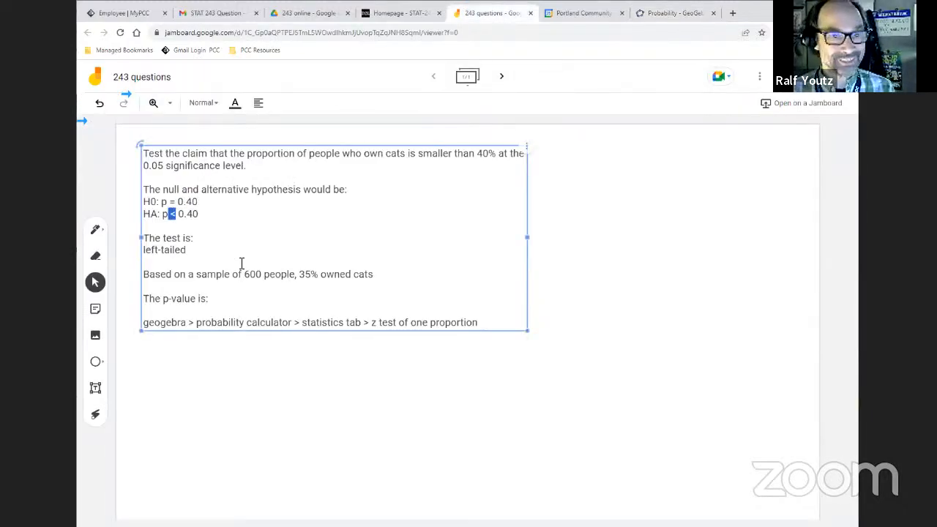
click(674, 12)
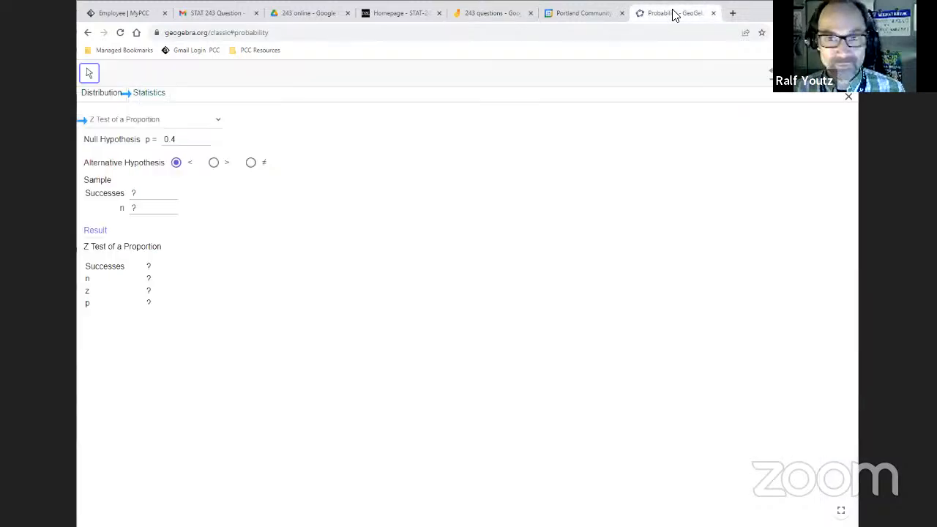
click(213, 162)
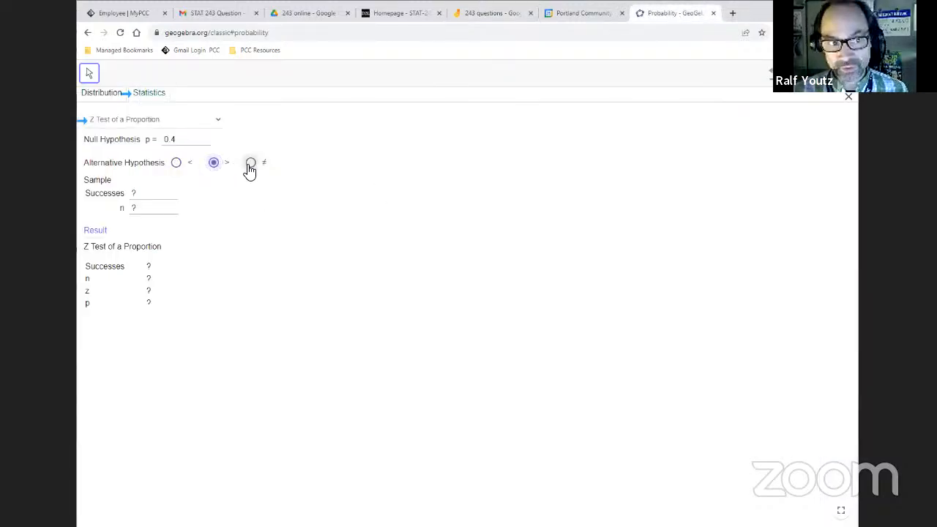
click(251, 162)
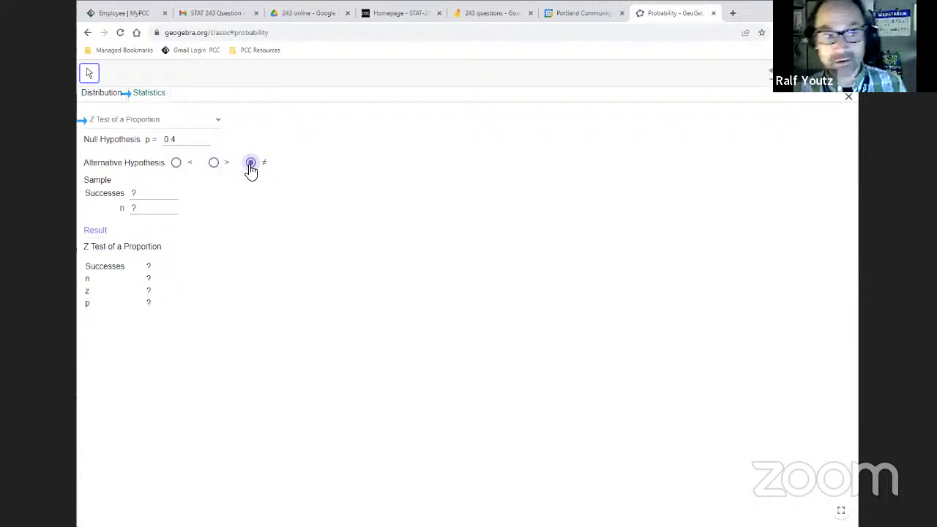
click(175, 163)
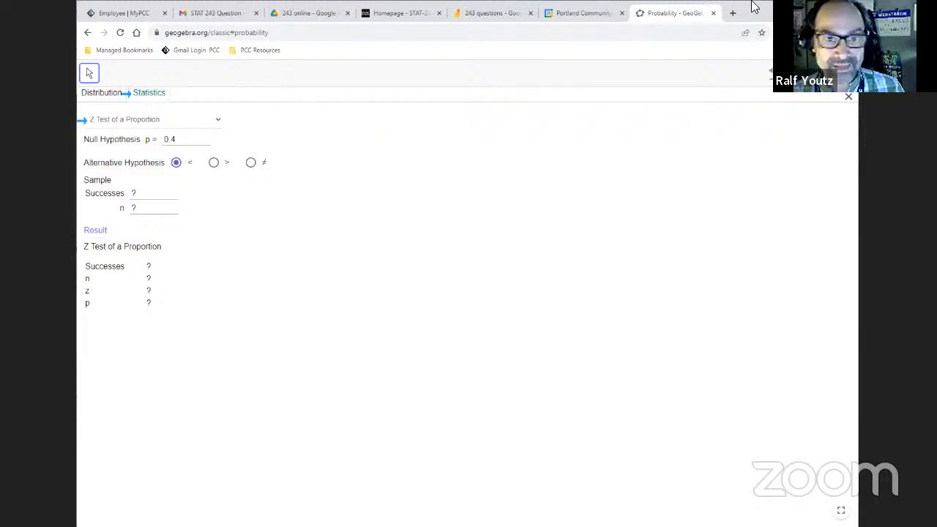
Switch to the Jamboard notes and add the line "n = 600" below the geogebra path, separated by a blank line
click(493, 13)
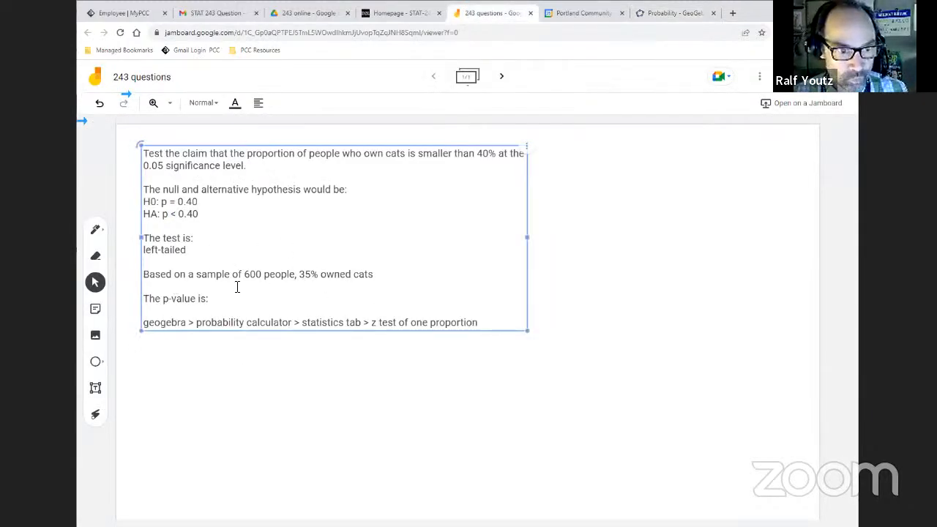
click(501, 322)
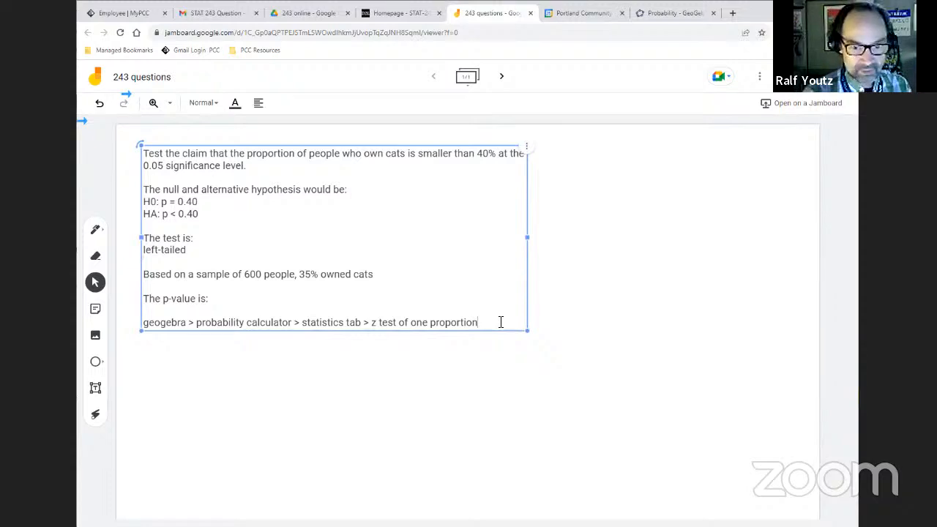
key(Return)
key(Return)
text(n)
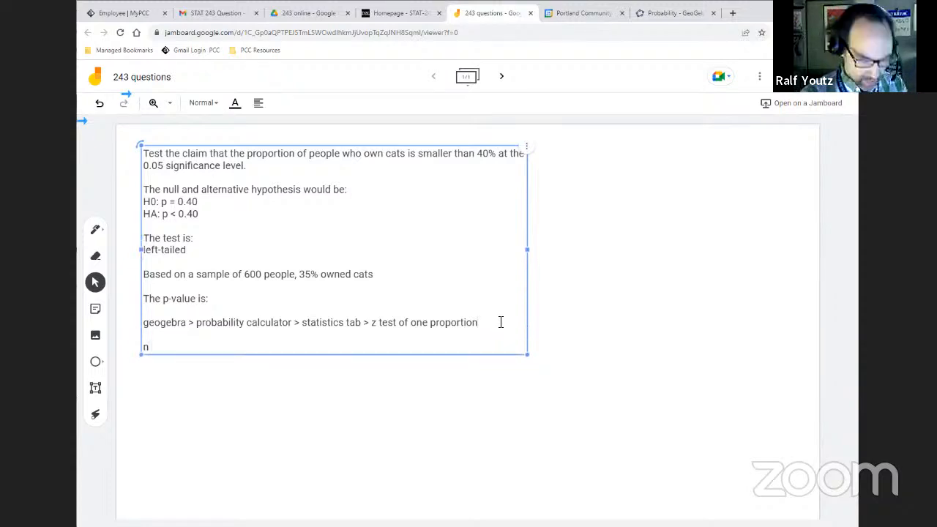
text( = 600)
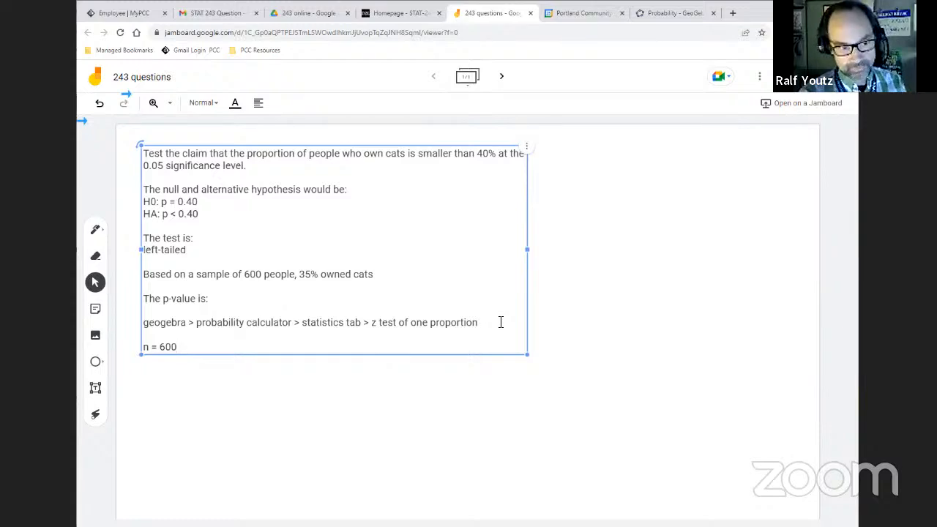
Return to GeoGebra and enter 600 as the sample size n in the proportion test
click(670, 13)
click(149, 210)
text(600)
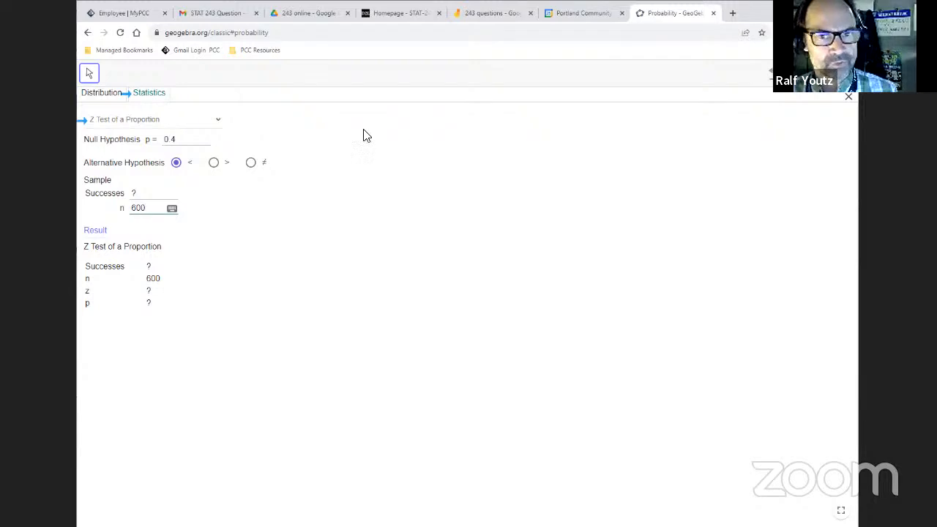
In the Jamboard notes, add "Successes = 0.35 * 600" under the n line and highlight the product expression
click(497, 16)
key(Return)
text(Successes:)
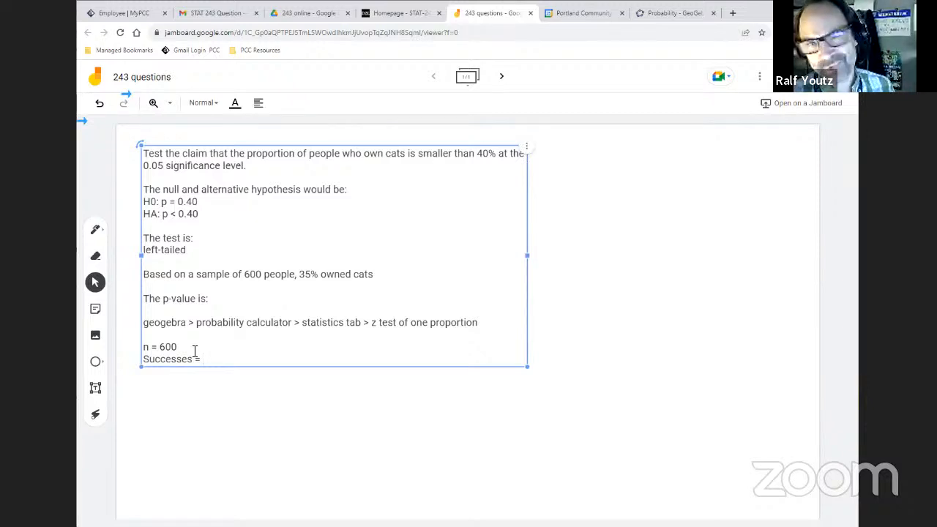
text(0.)
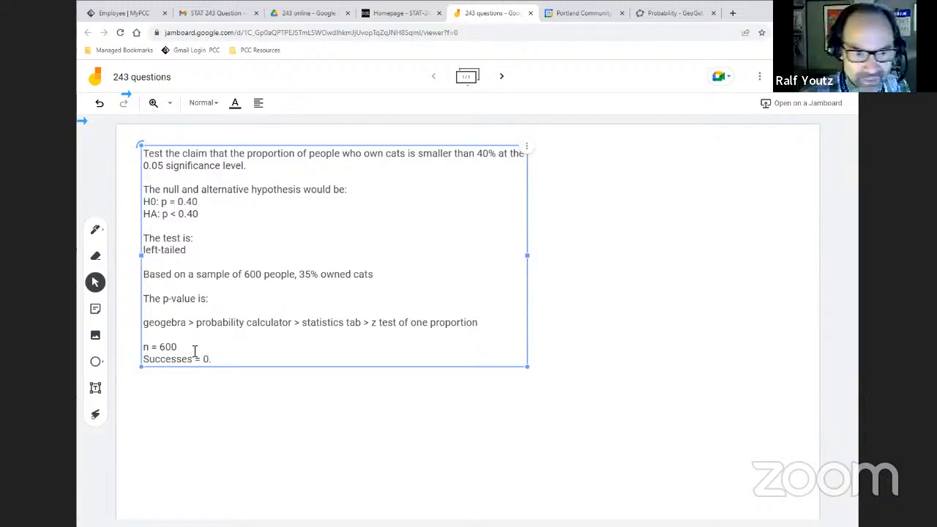
text(35 * 600)
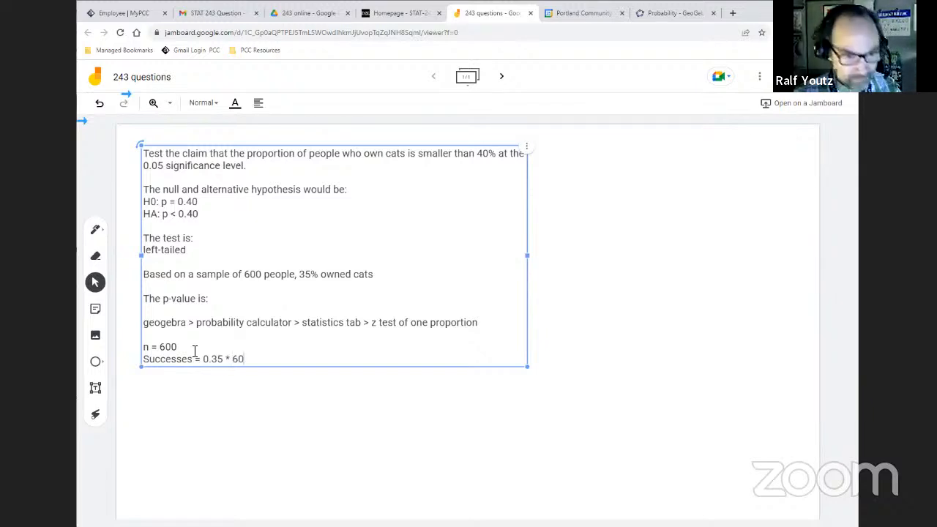
key(shift+Left)
key(shift+Left)
key(shift+Left)
key(shift+Left)
key(shift+Left)
key(shift+Left)
key(shift+Left)
key(shift+Left)
key(shift+Left)
key(shift+Left)
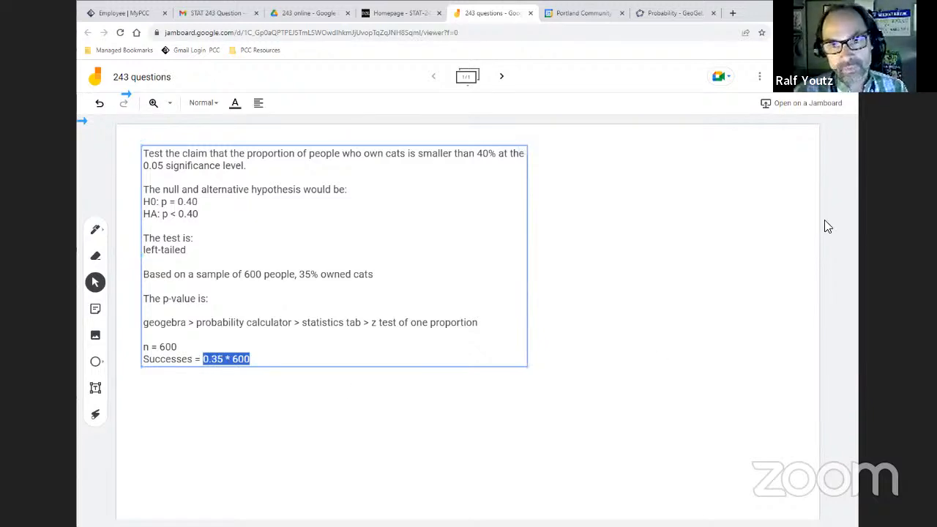
In GeoGebra's proportion test, enter .35*600 as the number of successes
click(675, 22)
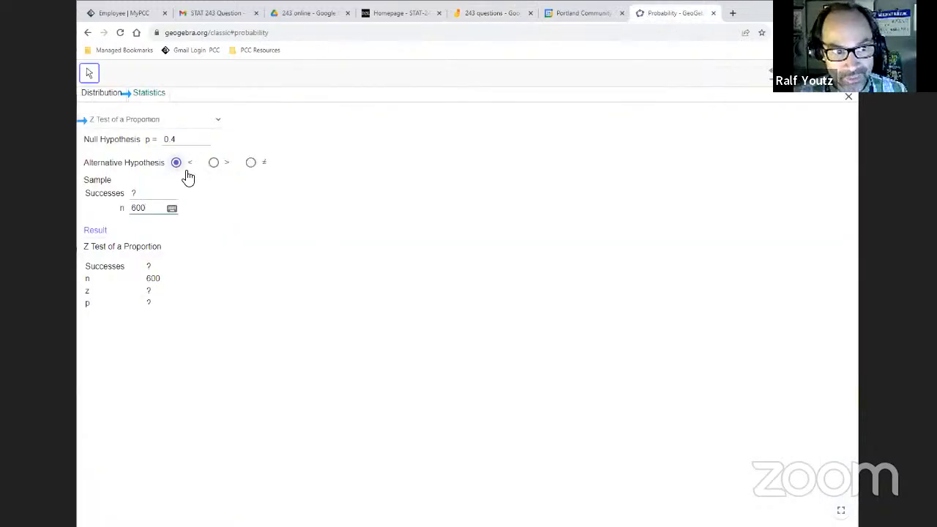
click(156, 197)
double_click(133, 192)
text(.35*600)
click(294, 257)
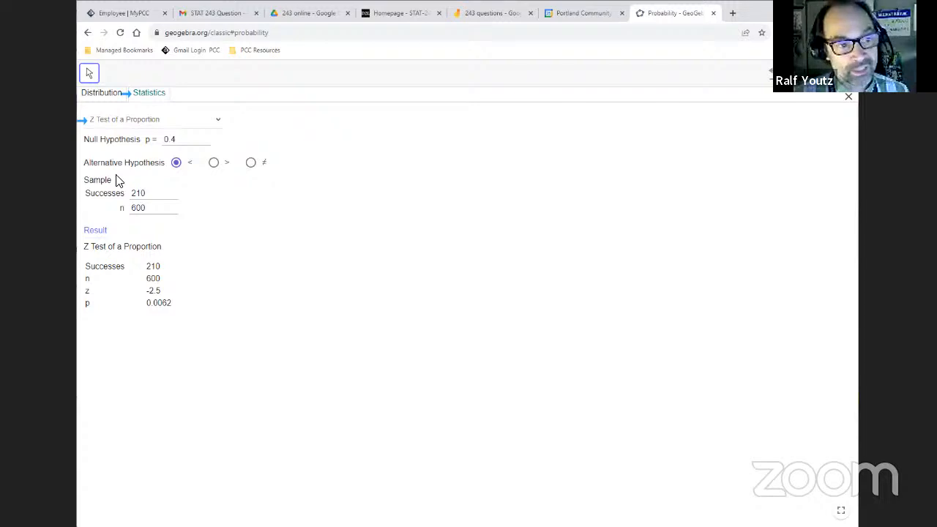
Extend the Successes line in the Jamboard with "= 210 (be sure to have the number, not percentage!)" and add blank lines below
click(481, 15)
click(311, 363)
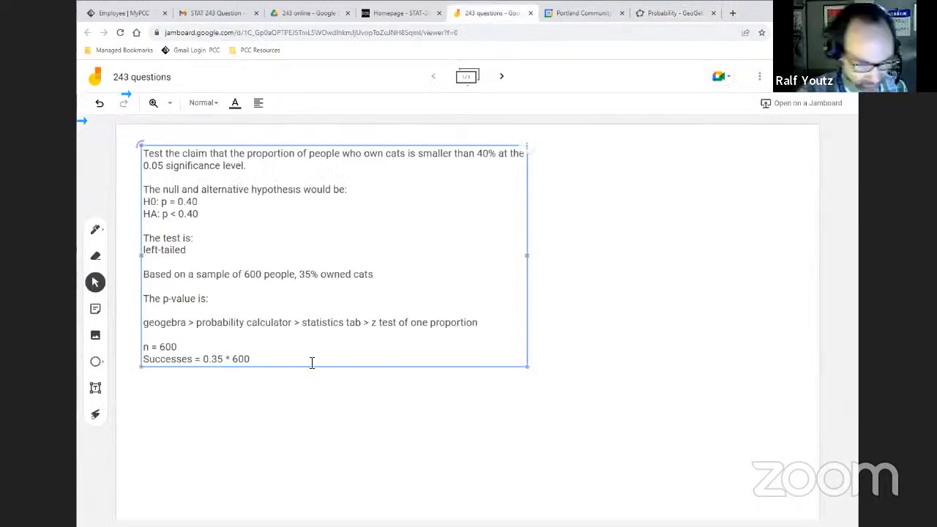
text(= 210 (*)
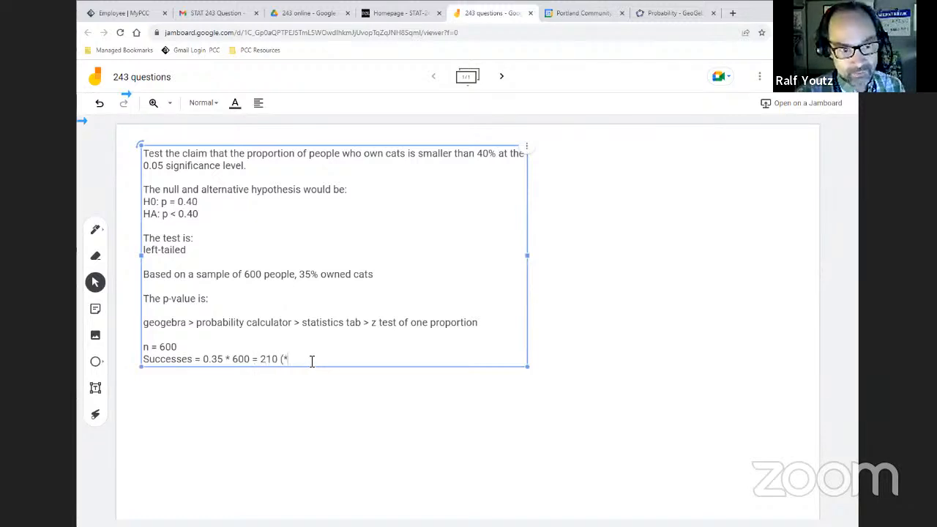
key(BackSpace)
text(be sru)
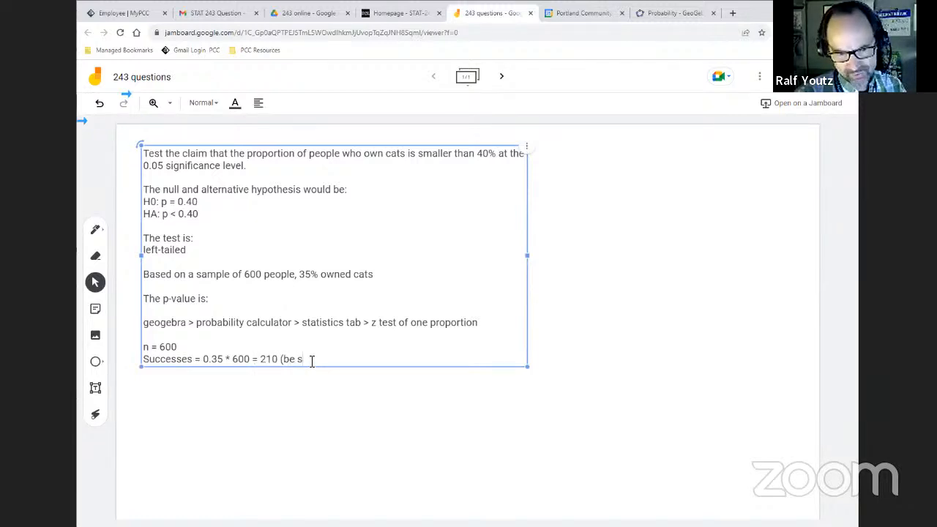
key(BackSpace)
key(BackSpace)
text(ure to)
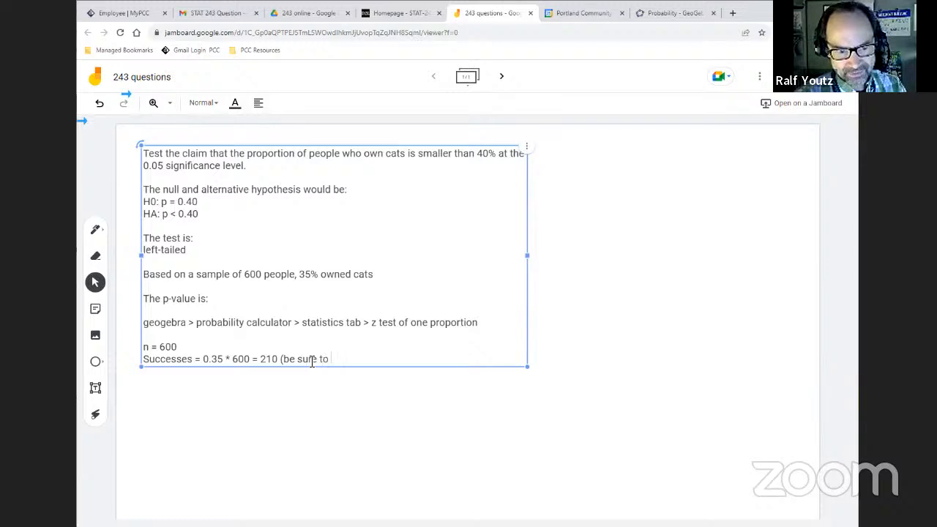
text( have the num)
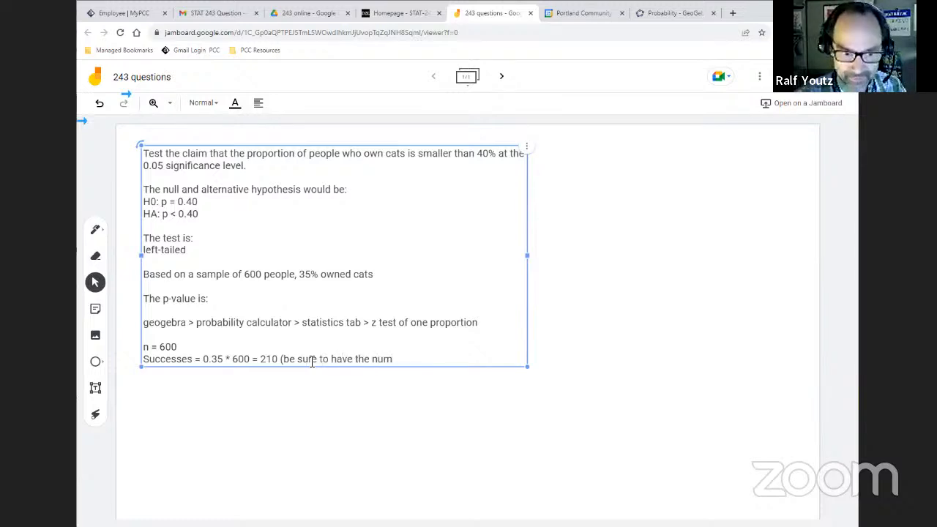
text(ber, not per)
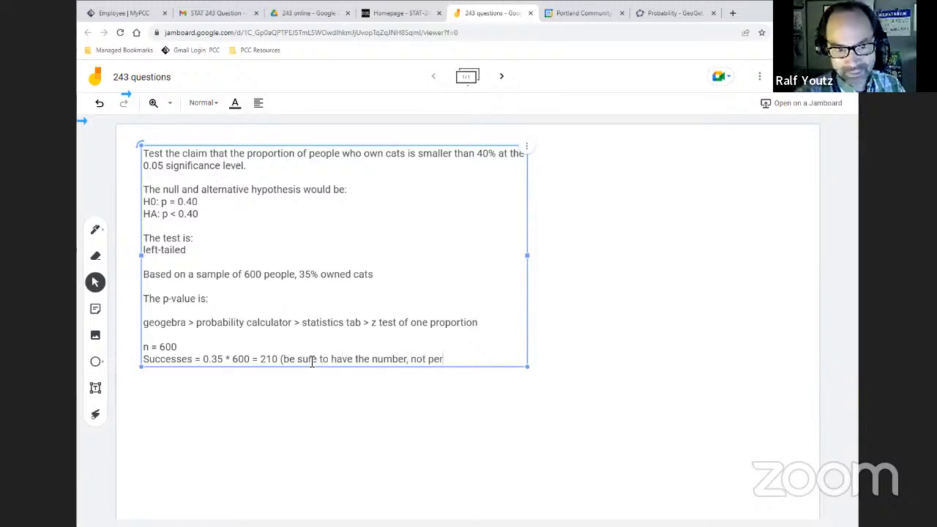
text(centage!))
key(Return)
key(Return)
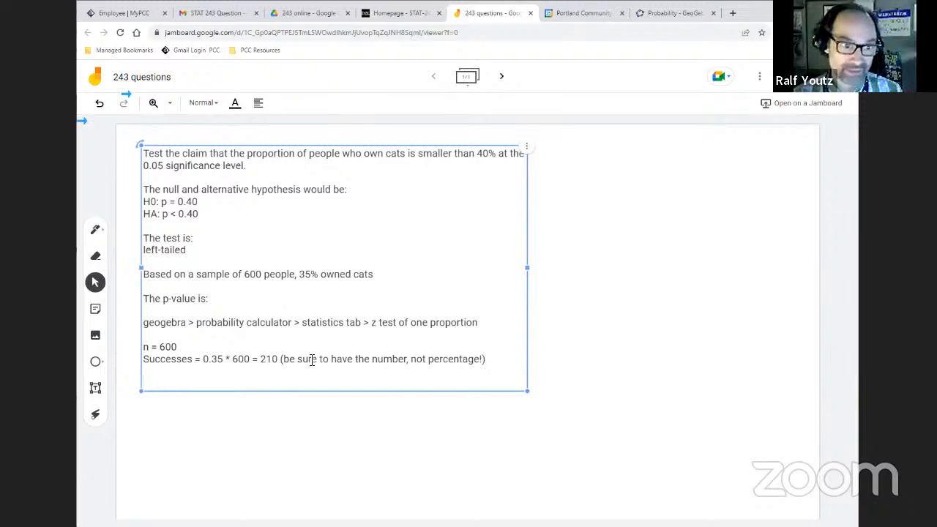
Review the test inputs in the notes by highlighting the alternative hypothesis sign, the successes value and the sample size
drag(197, 204, 168, 214)
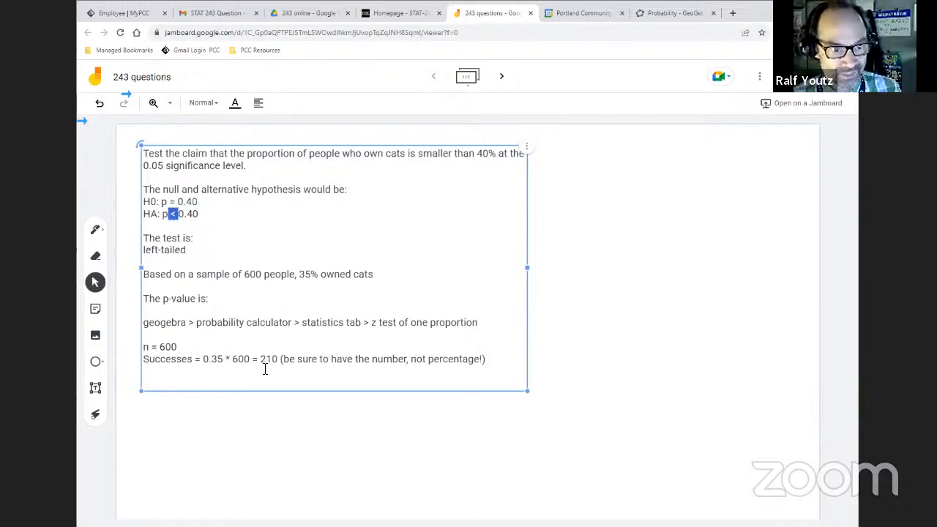
drag(260, 359, 277, 356)
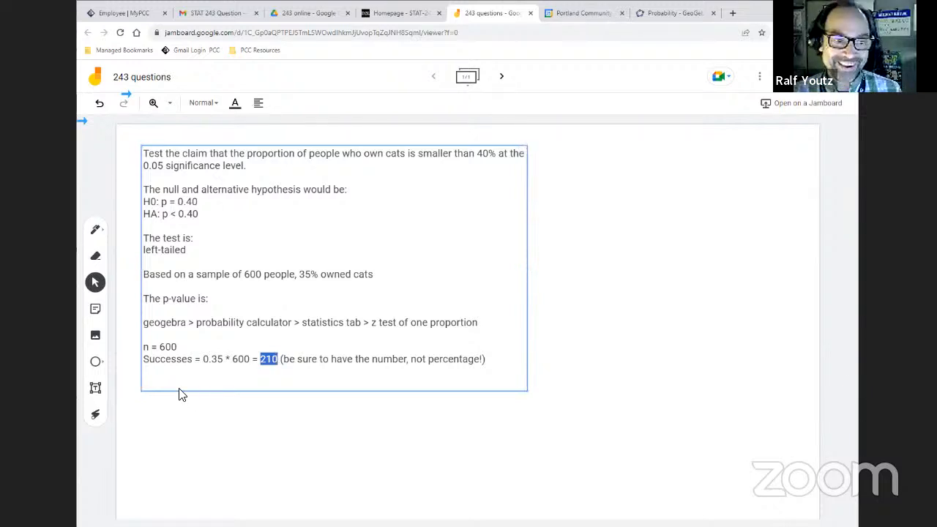
drag(160, 347, 177, 347)
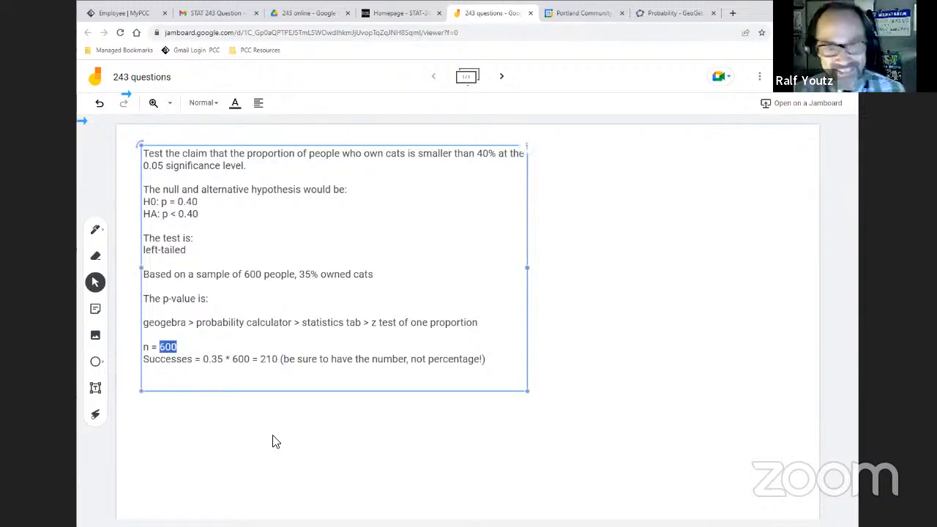
Capture GeoGebra's completed Z test, paste the image into the Jamboard and place it beside the notes text
click(674, 14)
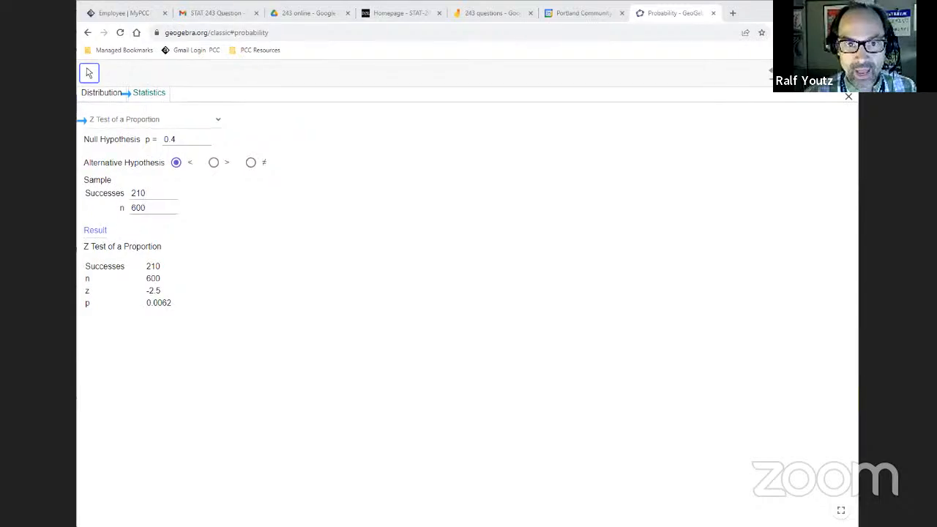
click(469, 14)
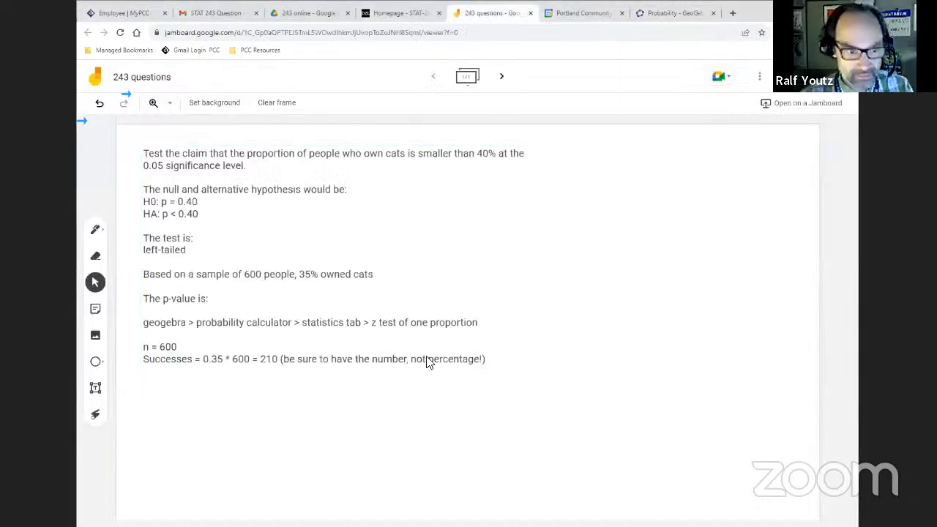
key(ctrl+v)
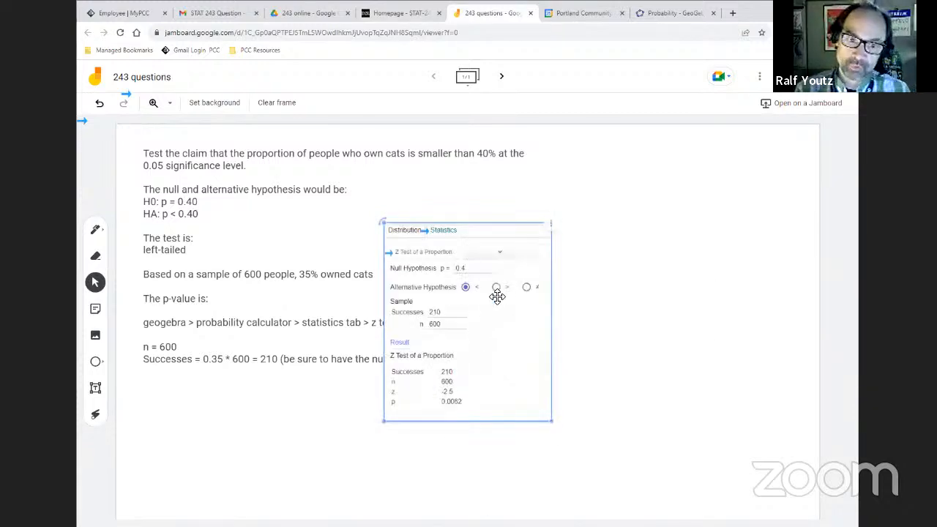
drag(512, 356, 694, 277)
click(649, 406)
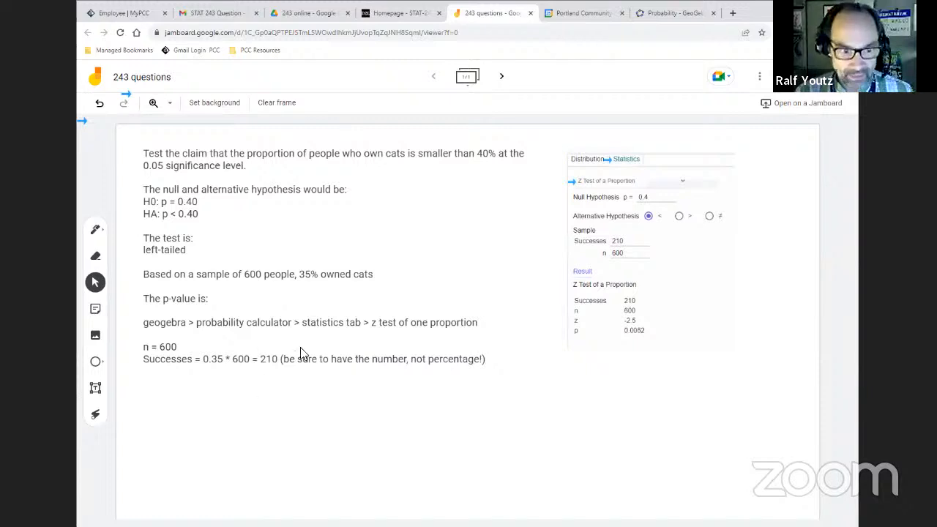
Add the line "p value is 0.0062" at the end of the Jamboard notes
click(396, 363)
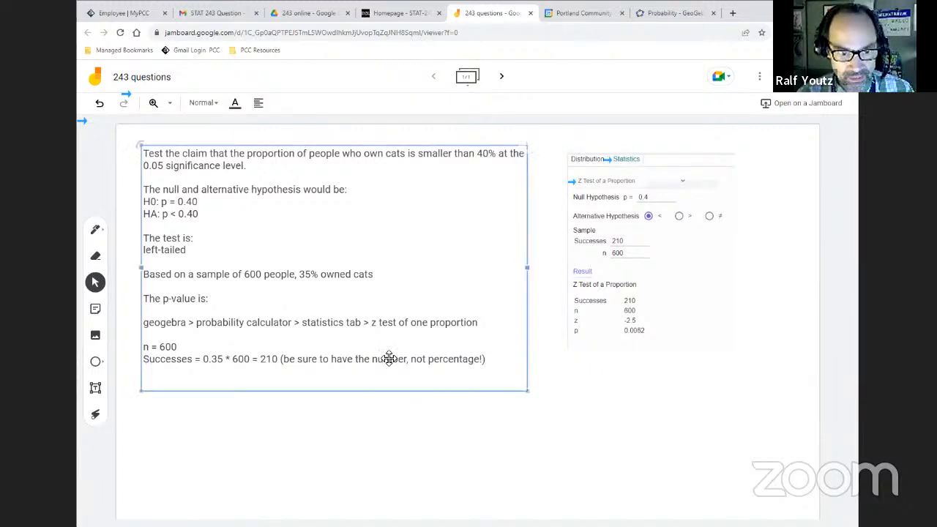
key(Down)
key(Down)
text(p va)
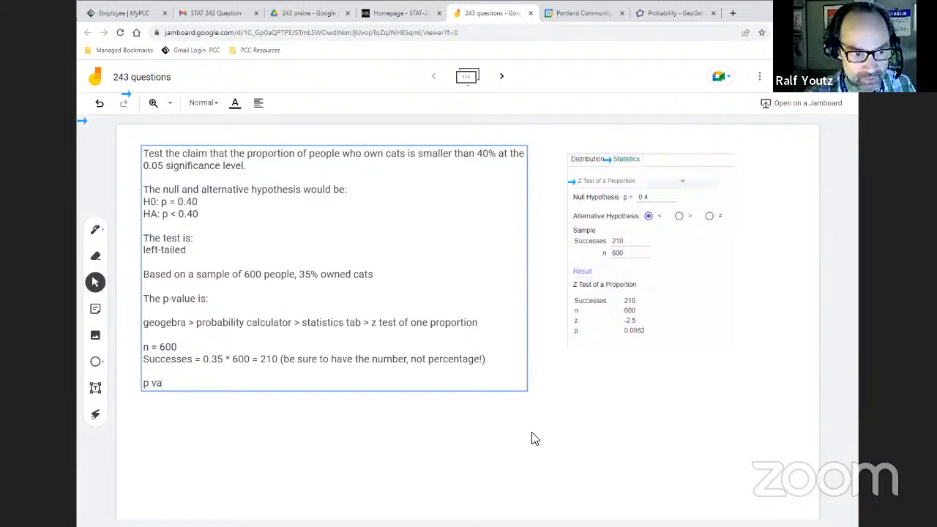
text(lue is )
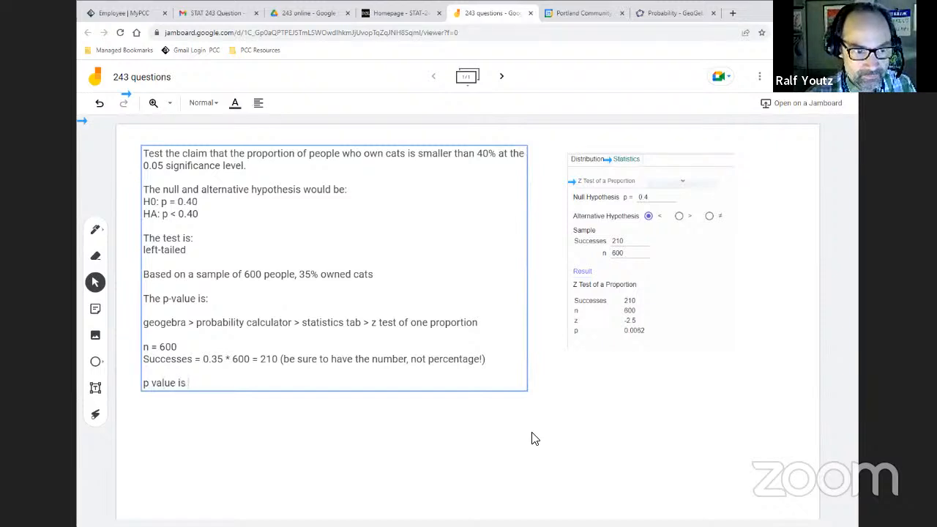
text(0.)
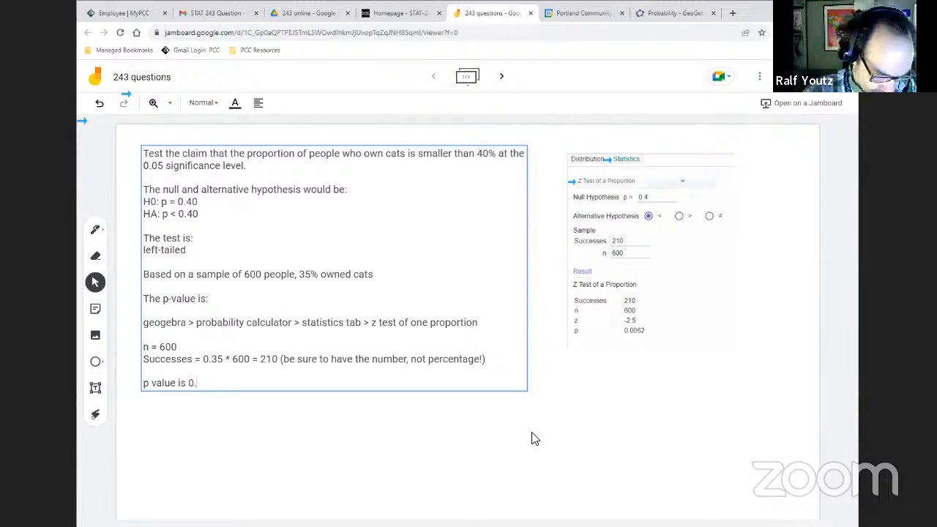
text(0062)
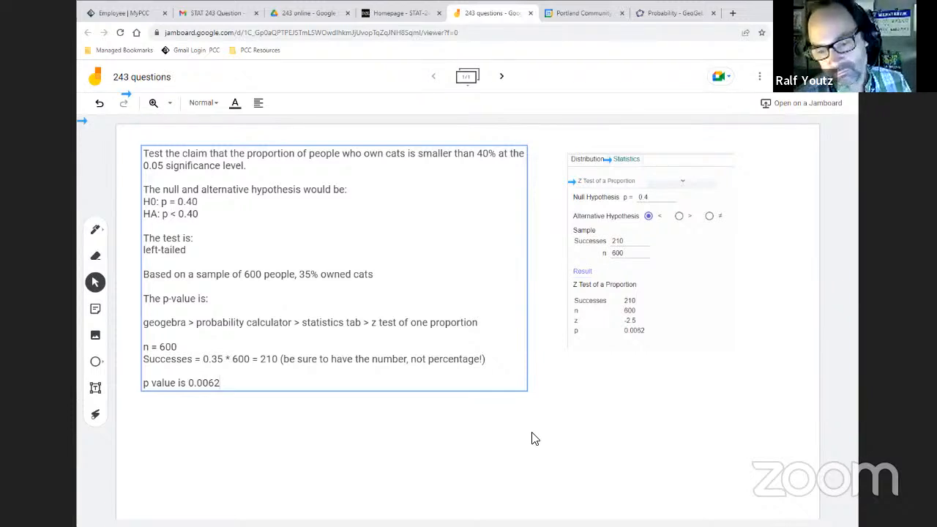
Add the line "what's that mean? (this is the important idea)" below the p-value line, separated by a blank line
key(Return)
key(Return)
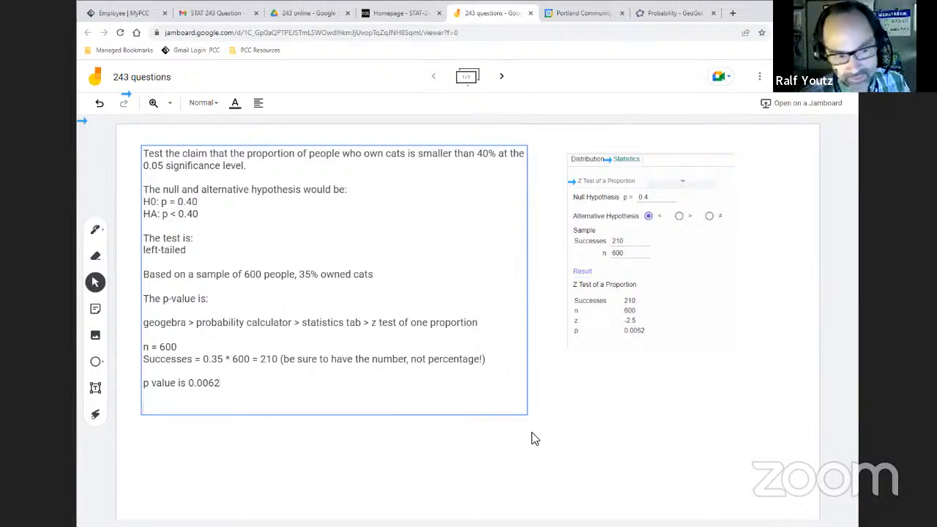
text(what's that m)
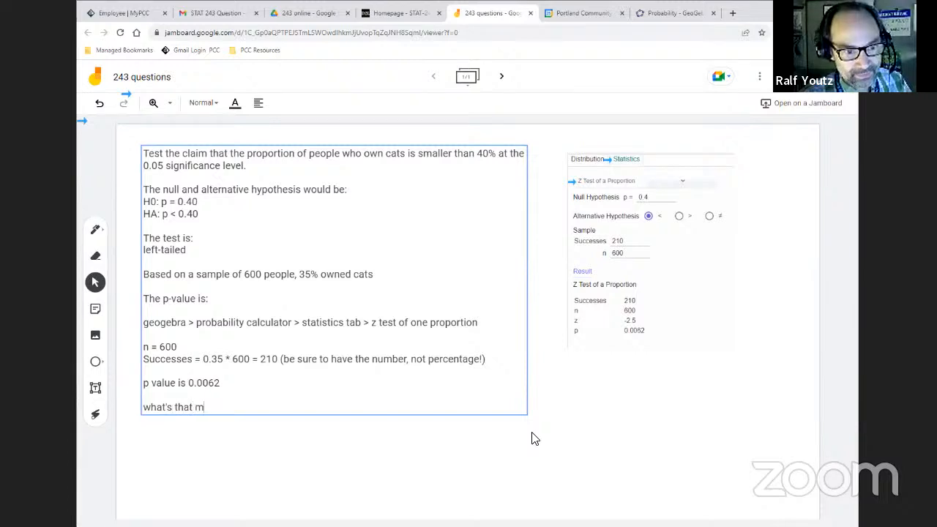
text(ean? (this)
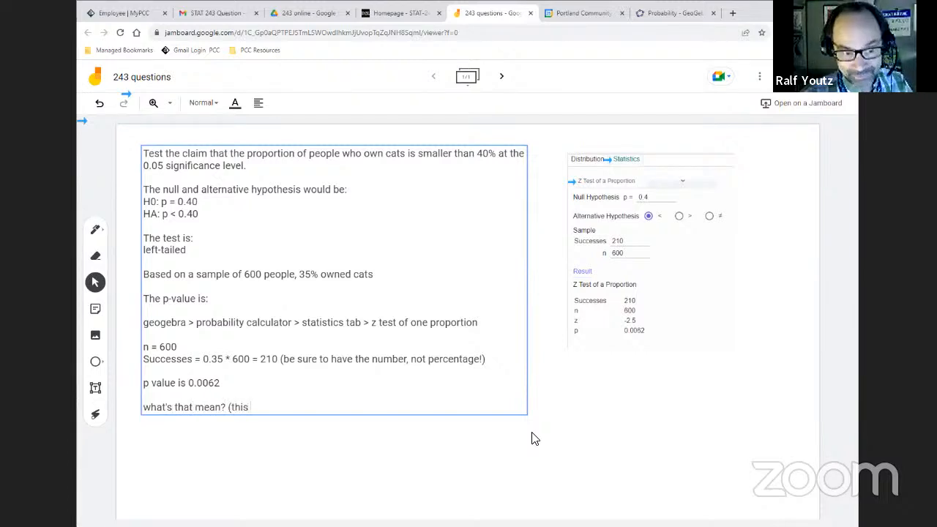
text( is t)
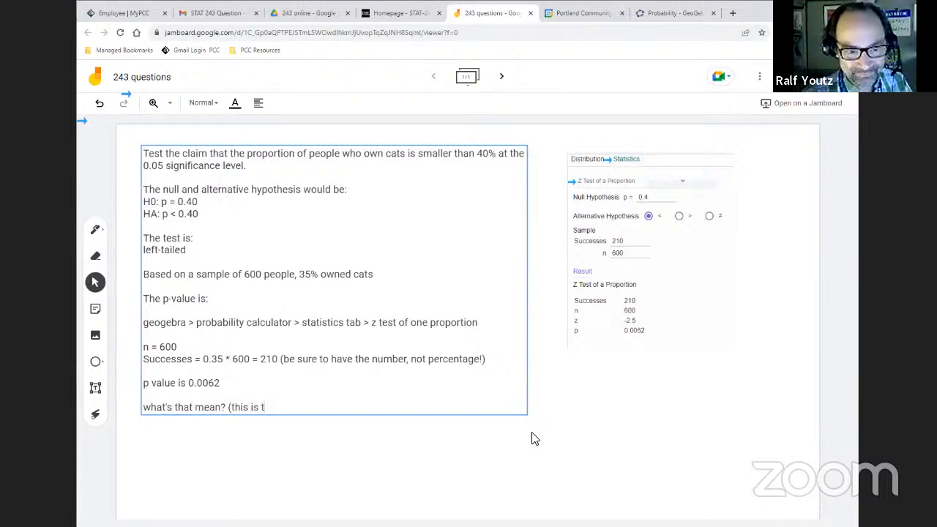
text(he important)
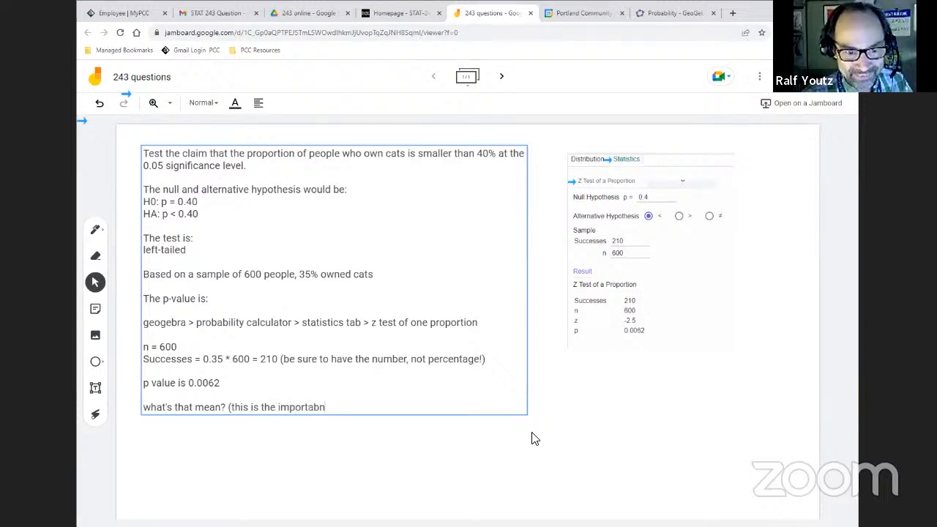
text( idea))
key(Return)
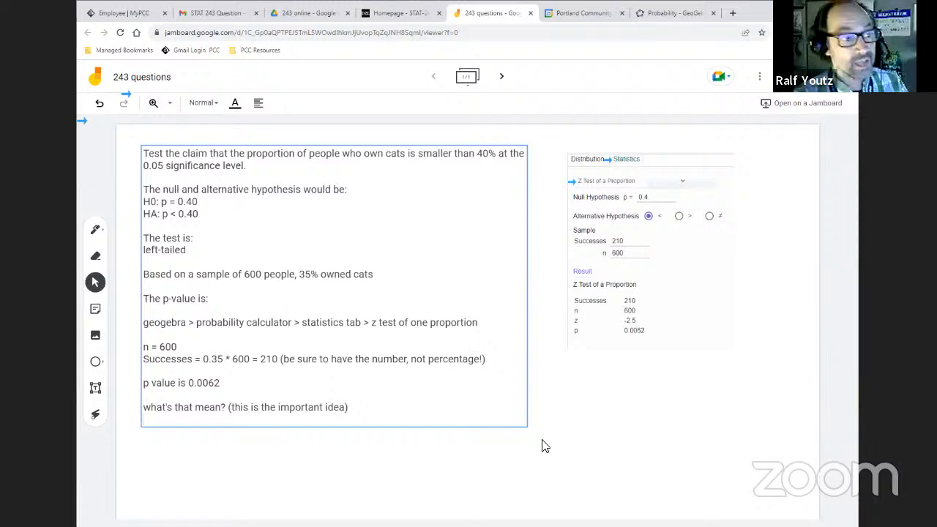
Start the interpretation under the question with the line "assuming that 40% of people are lucky enough to have cats,"
text(assuming that)
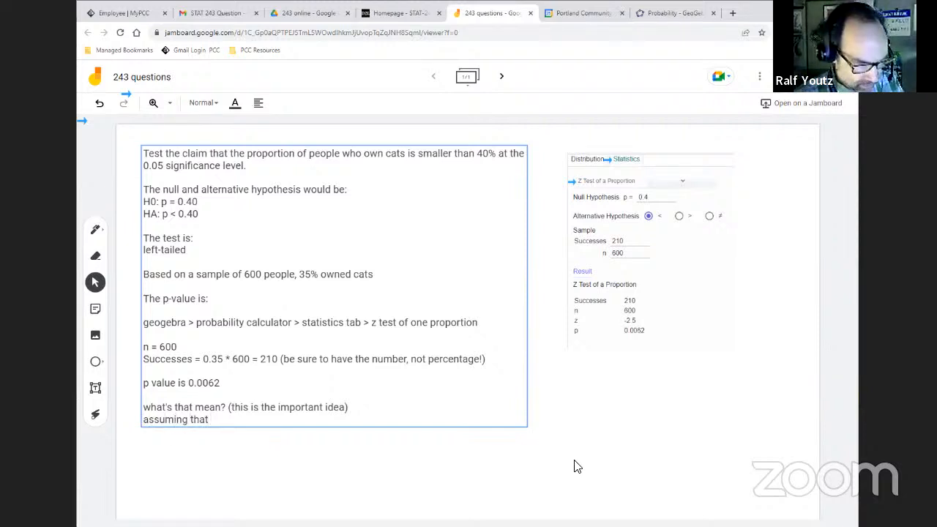
text( 40% of)
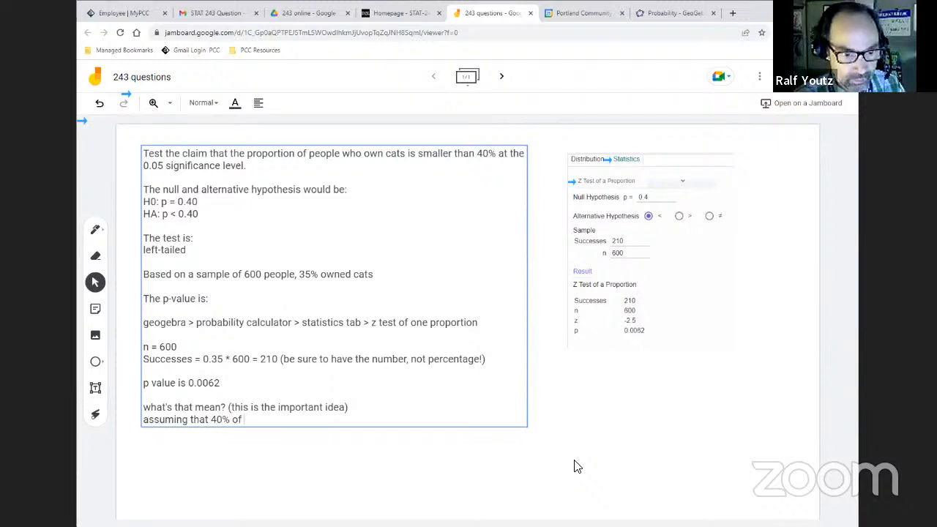
text( people are luck)
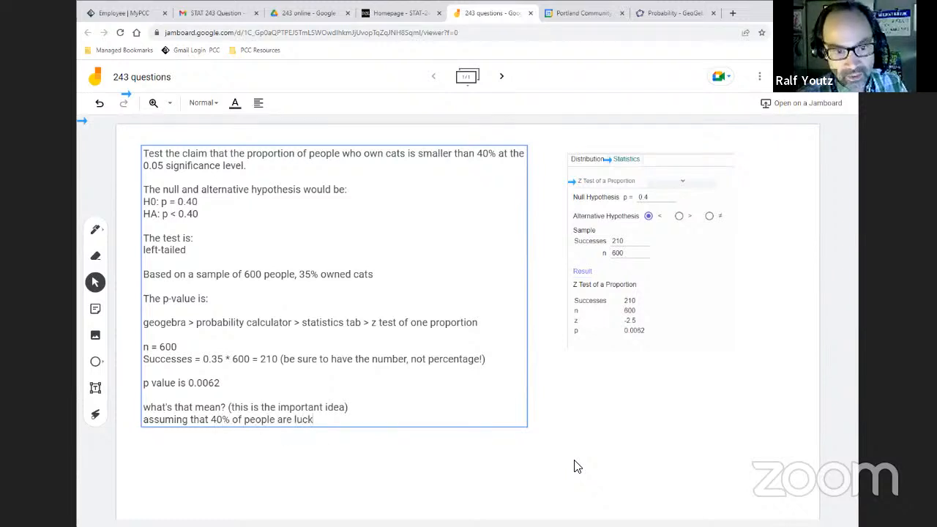
text(y enough to have cats,)
key(Return)
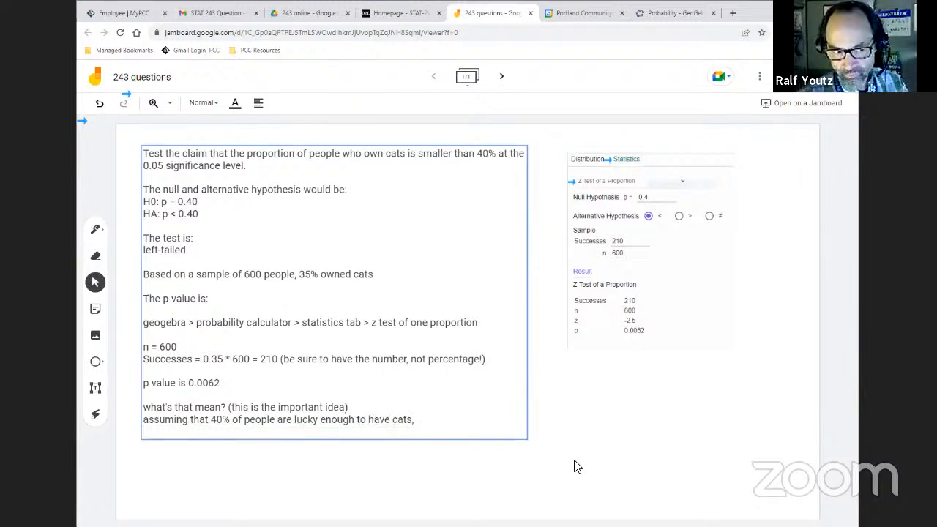
Continue the interpretation with "the chance we'd find a random sample of 600 people with no more 35% of them being cat owners"
text(the cah)
key(BackSpace)
key(BackSpace)
text(hance we'd find a)
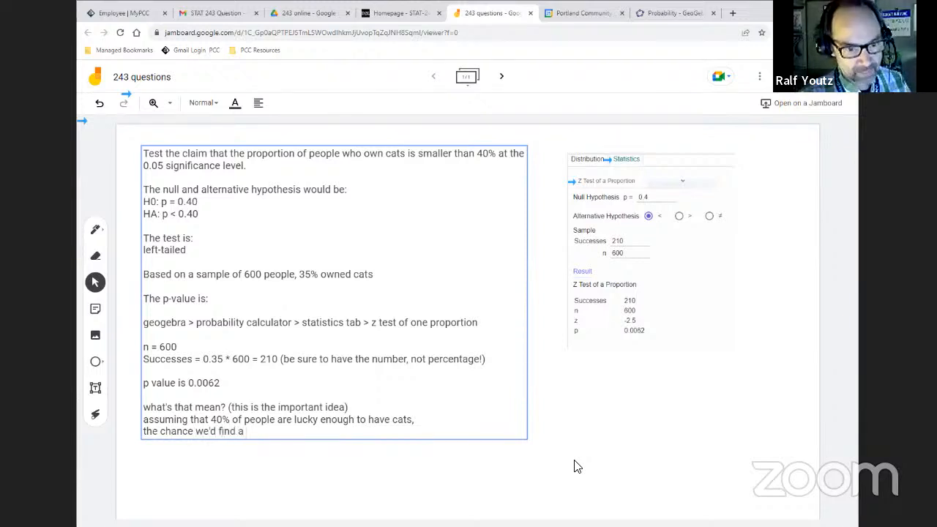
text( random sample)
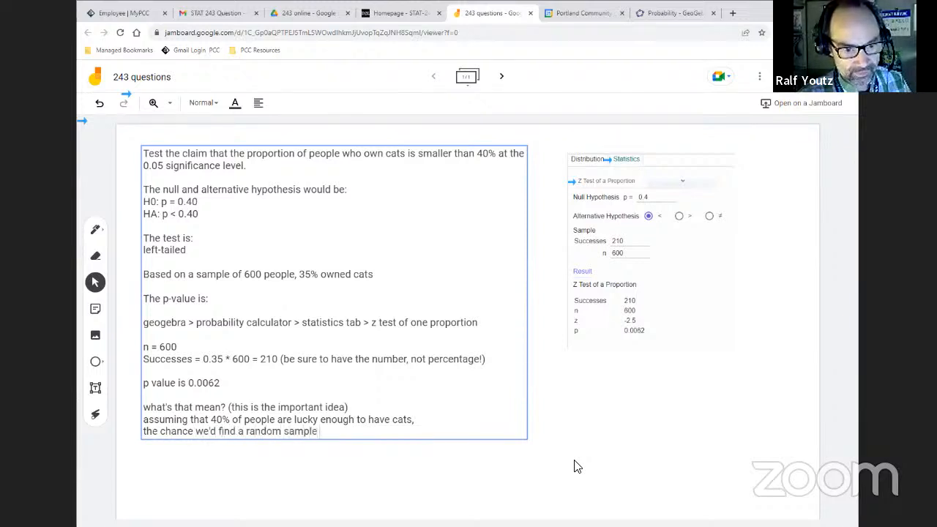
text( fof)
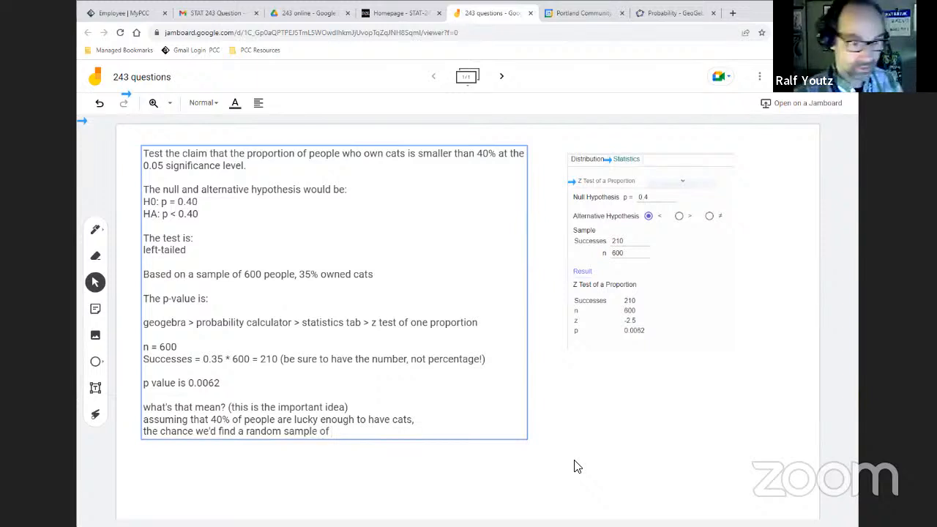
text( 600)
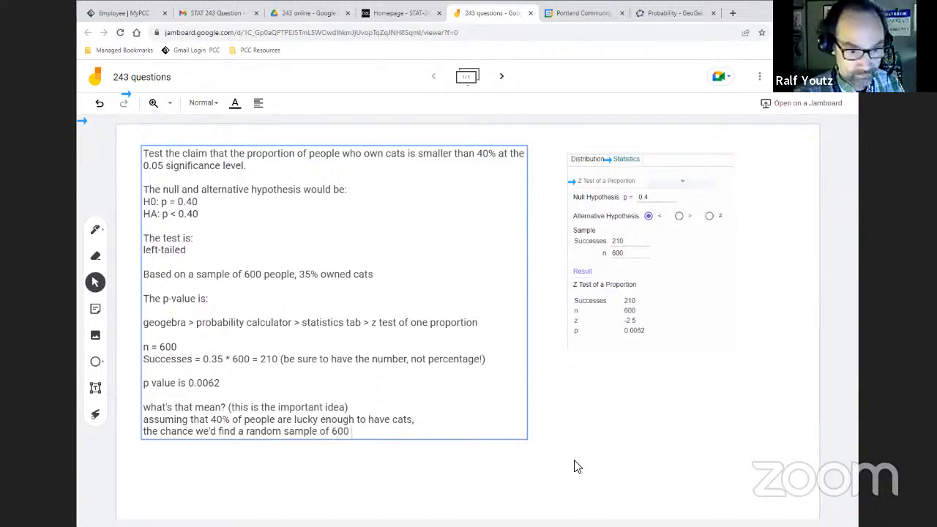
text( people with)
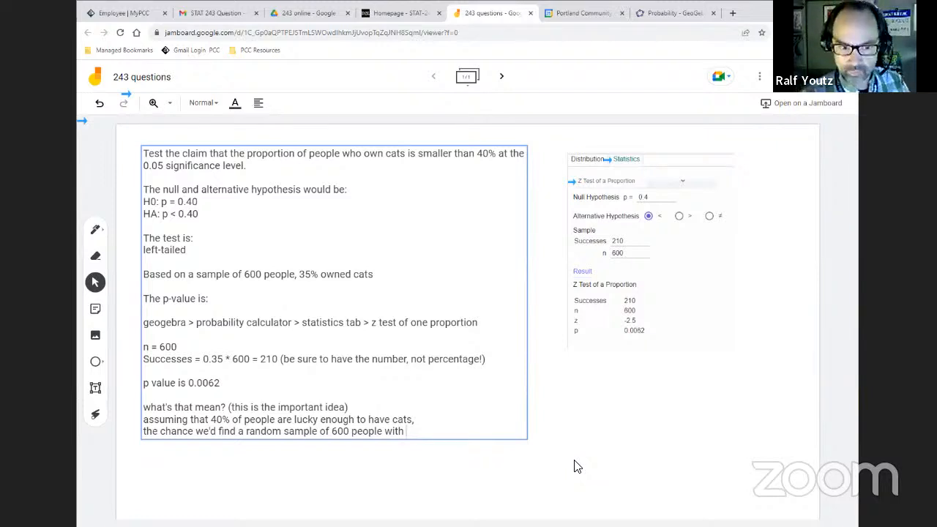
text(no more )
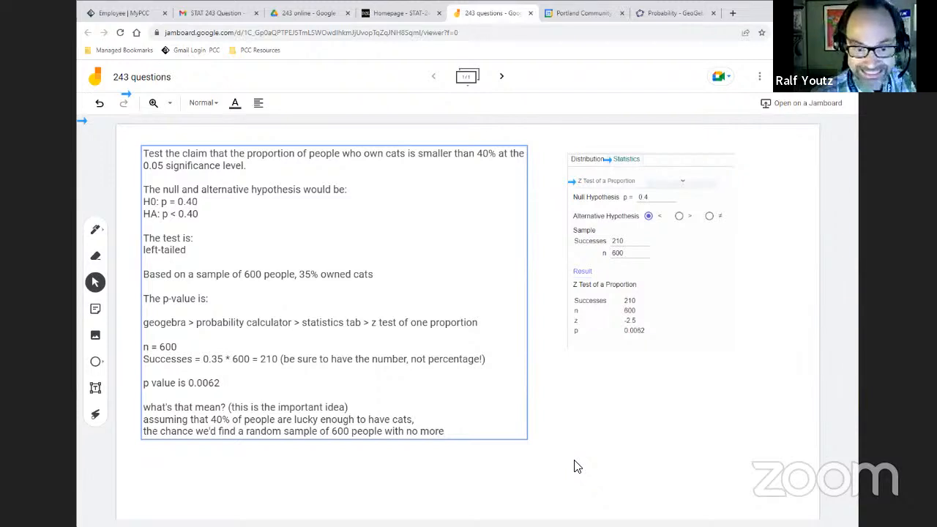
text(35%)
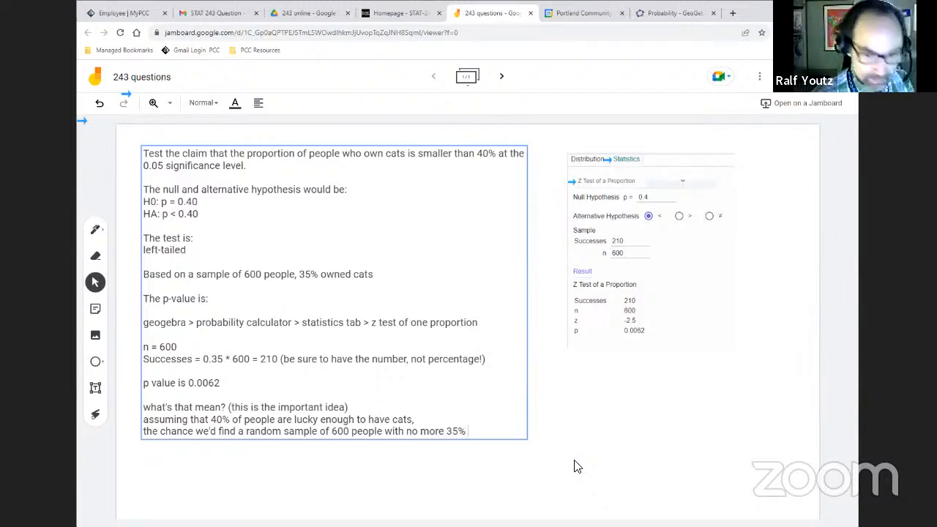
text( of them)
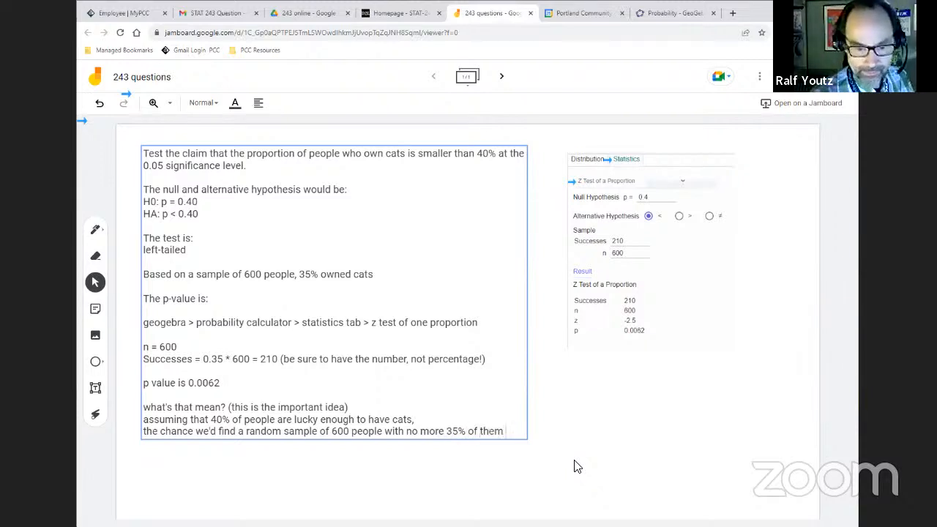
text( being cat owners)
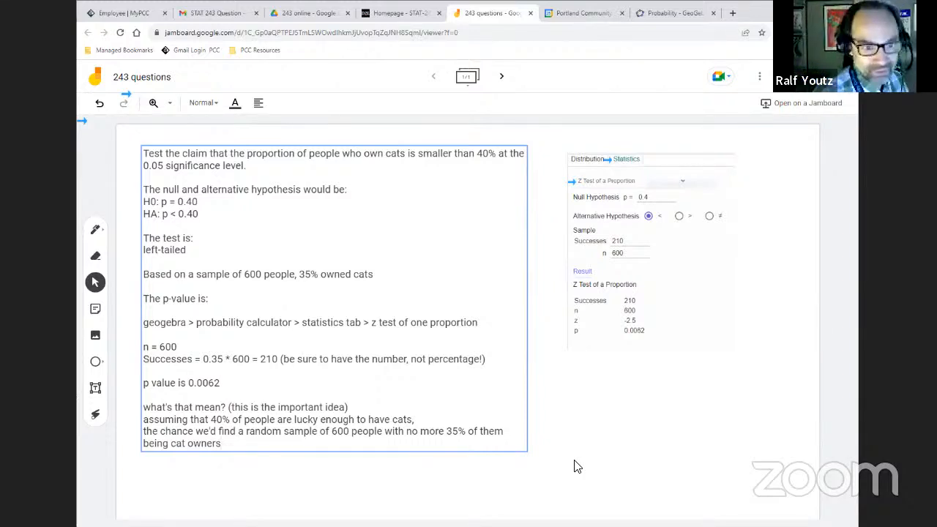
Complete the cat-owner sentence with "is only about 0.6% - that's wildly unlikely"
text(is onl)
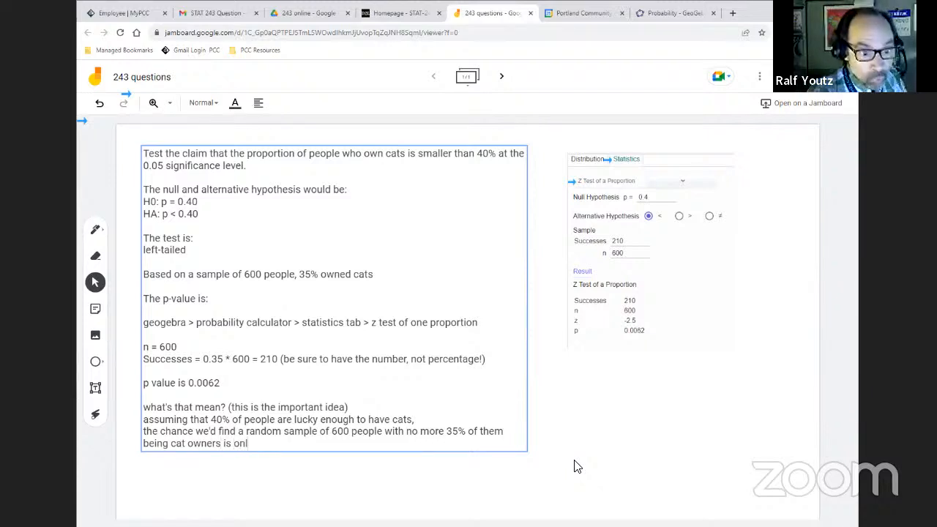
text(y about )
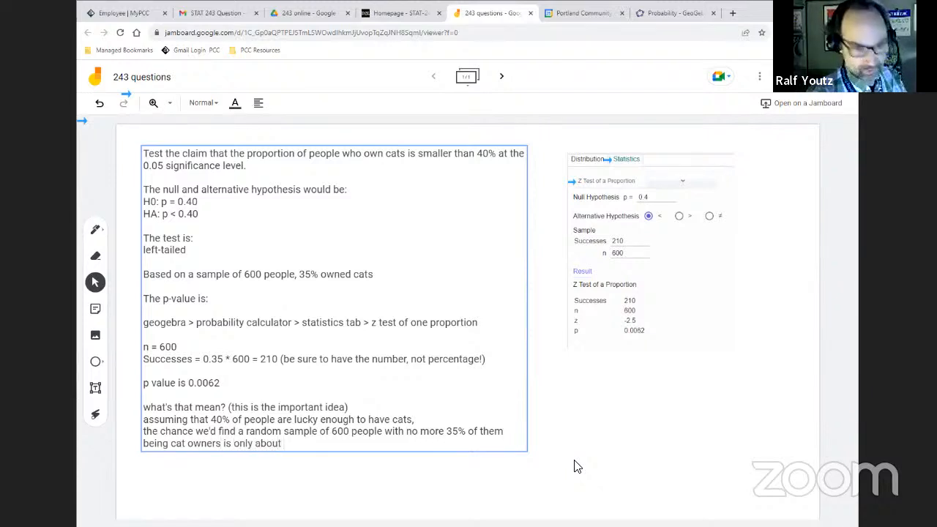
text(0.6%)
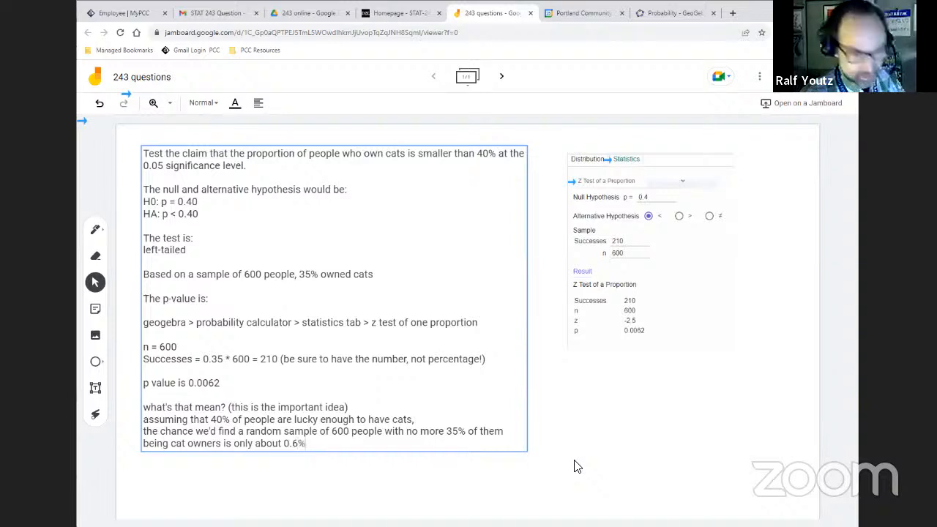
text( - that's)
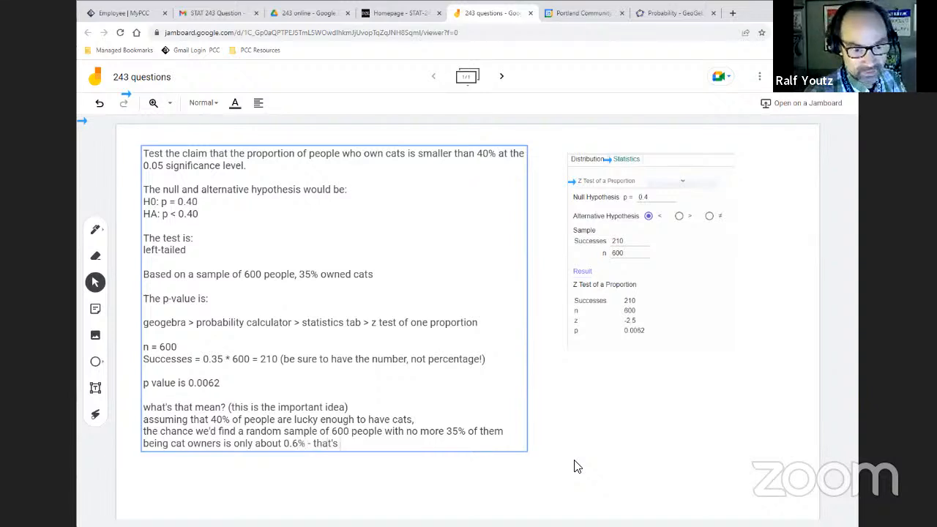
text( wildly unlikely)
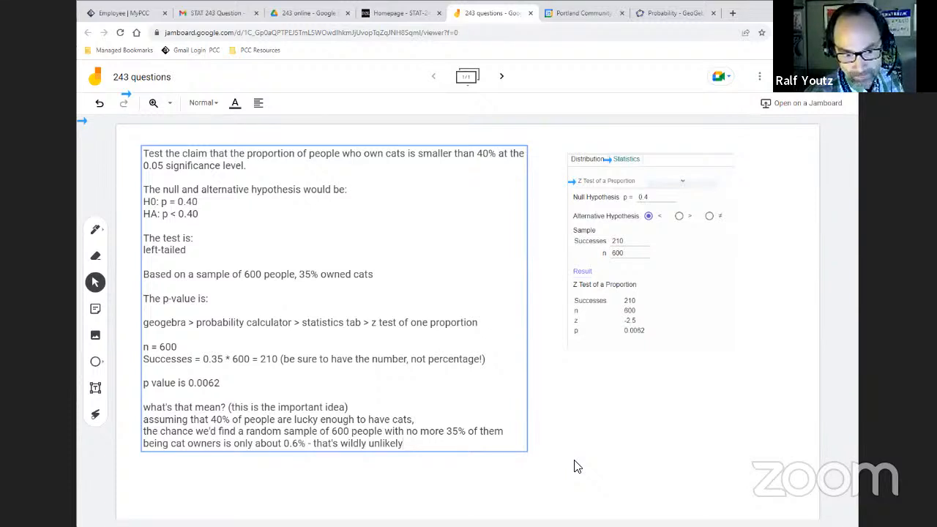
Add the concluding line "that throws doubt on the assumption, so we're rejecting our null hypothesis" at the end of the notes
key(Return)
text(that throws doubt on the )
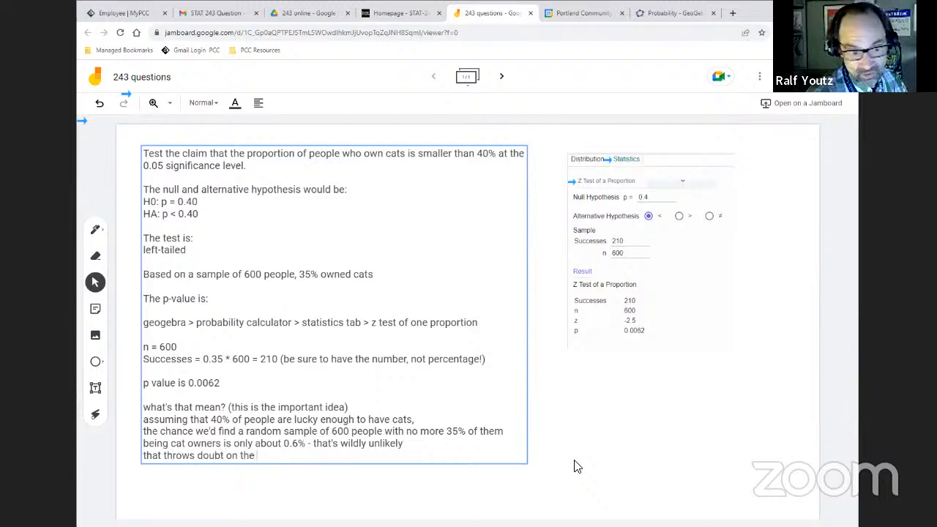
text(assumptio)
text(n, so we're)
text( rejecting ou)
text(r null h)
text(uyp)
key(BackSpace)
key(BackSpace)
key(BackSpace)
text(uyp)
key(BackSpace)
key(BackSpace)
key(BackSpace)
text(yp)
key(BackSpace)
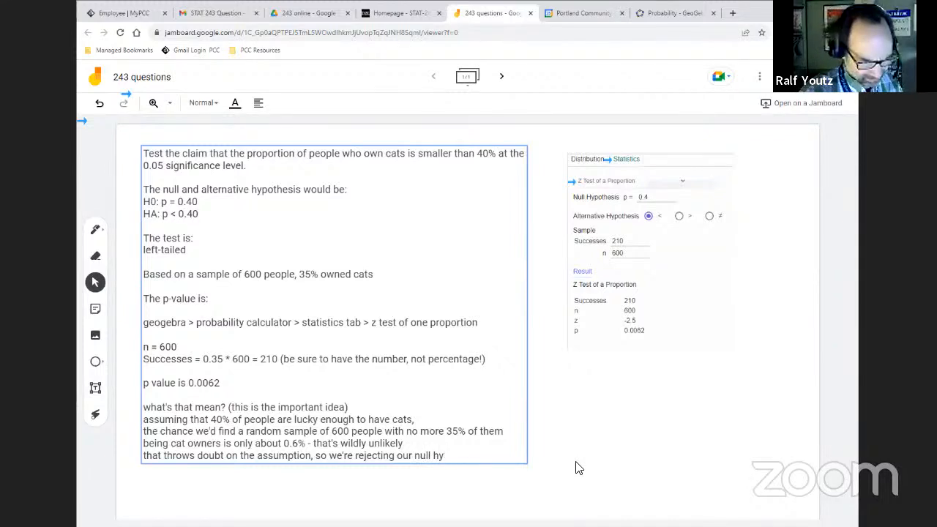
text(pothesis)
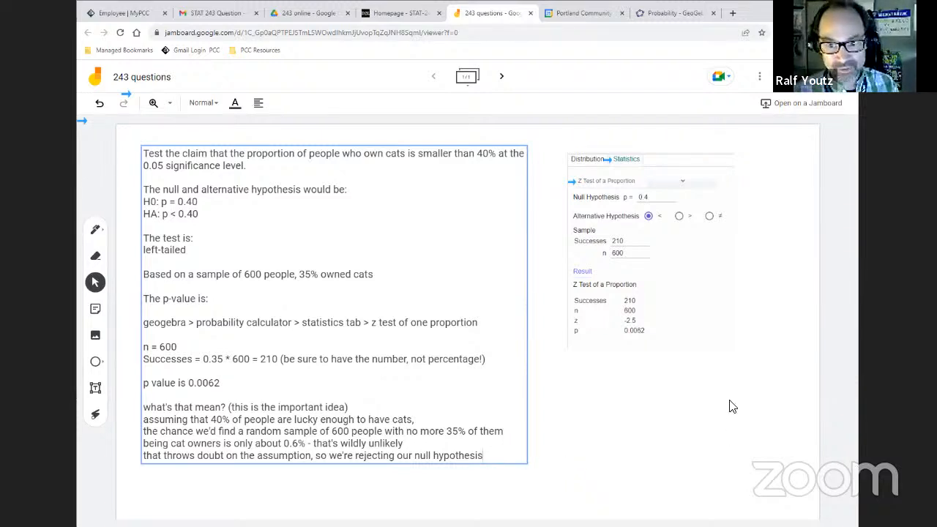
Switch to GeoGebra and review the probability calculator's web address, the selected test type and the Successes entry
click(651, 14)
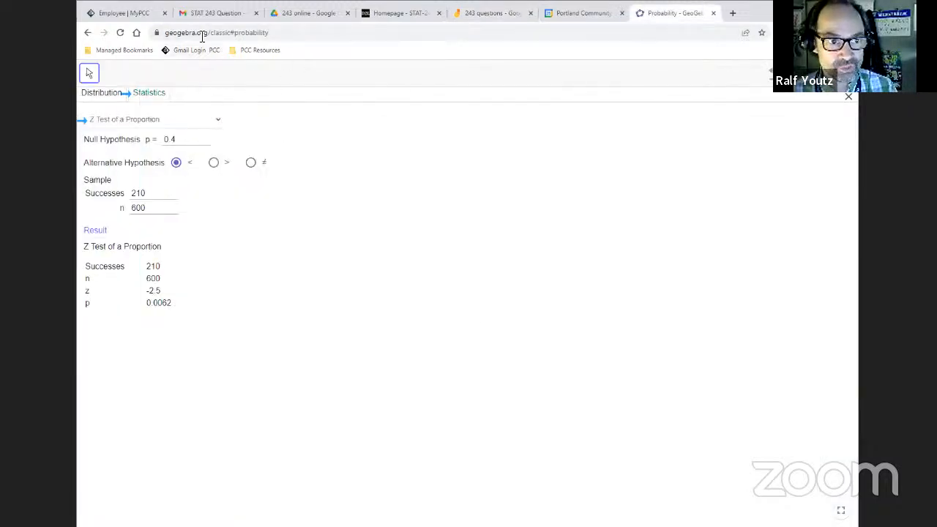
click(238, 32)
click(238, 33)
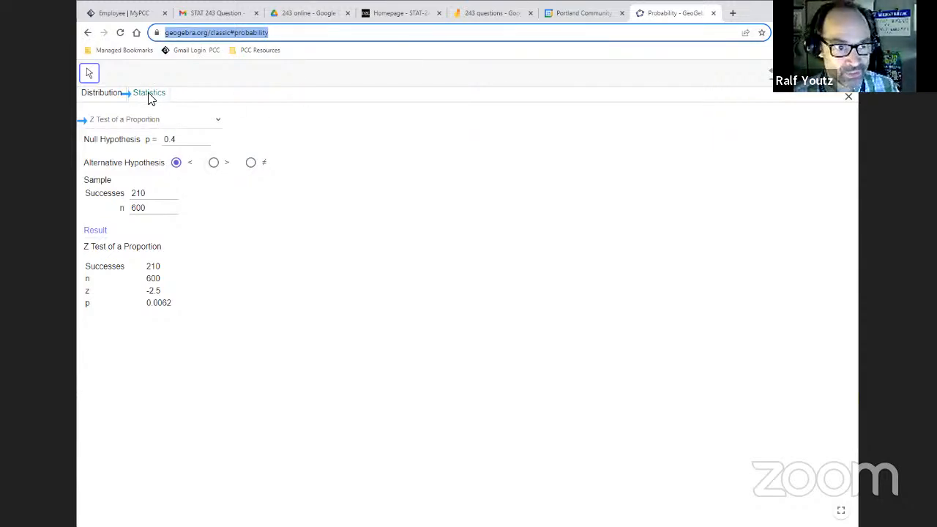
click(151, 122)
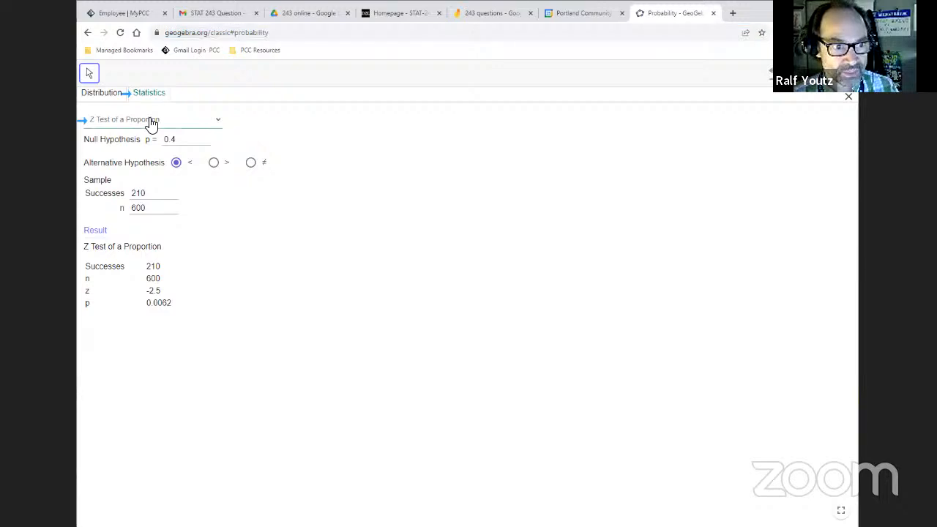
click(139, 173)
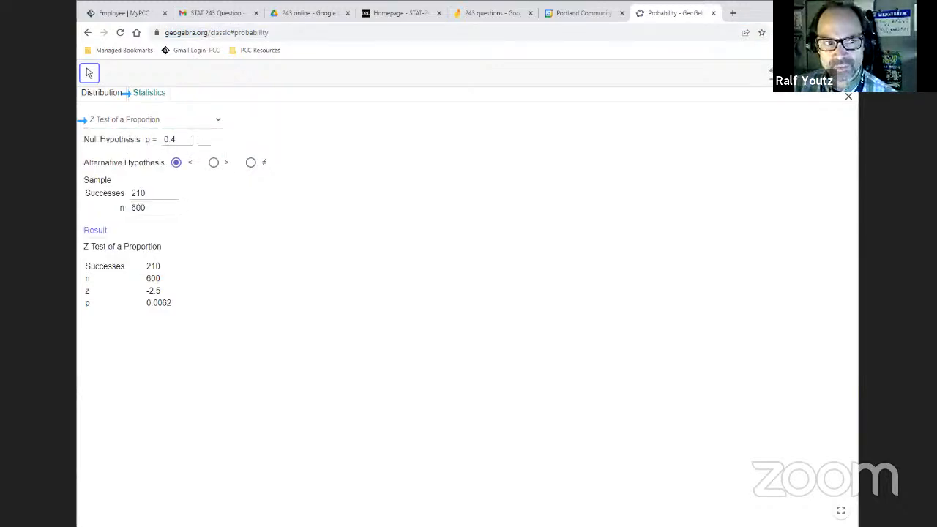
click(142, 194)
drag(142, 193, 106, 198)
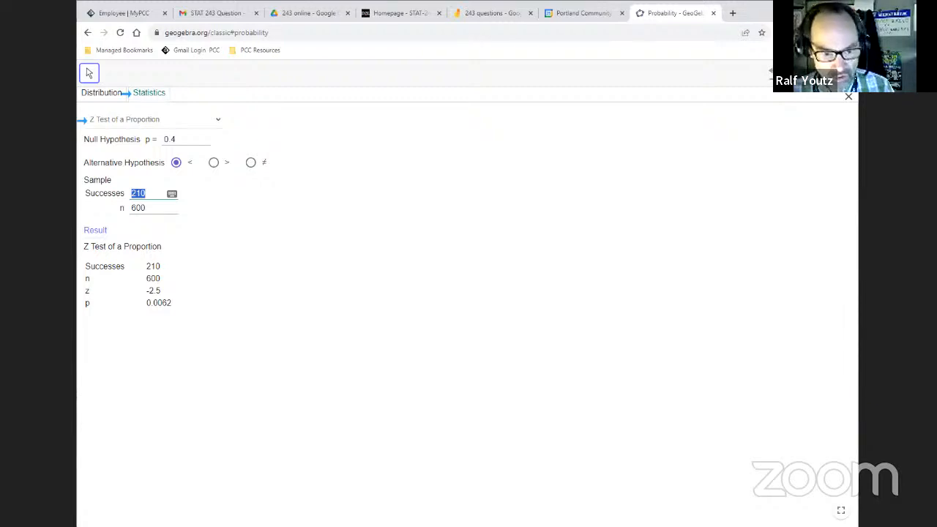
click(568, 85)
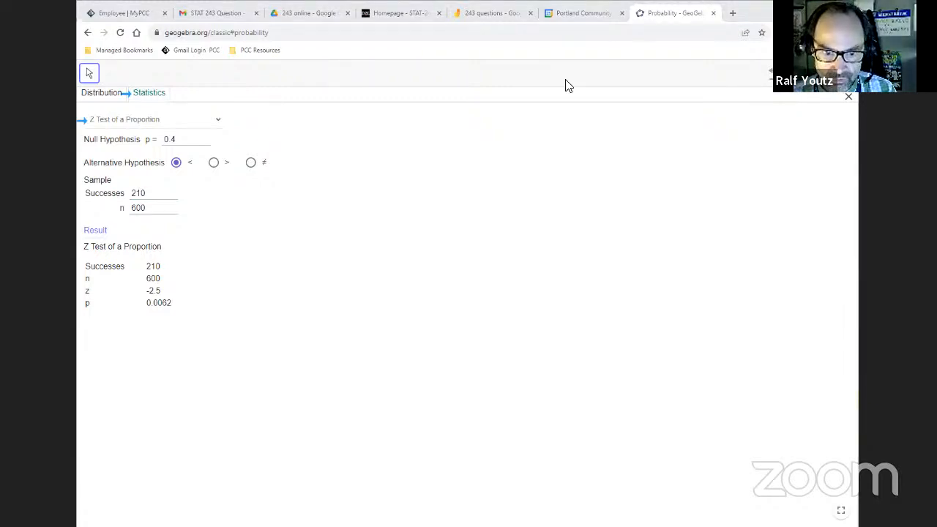